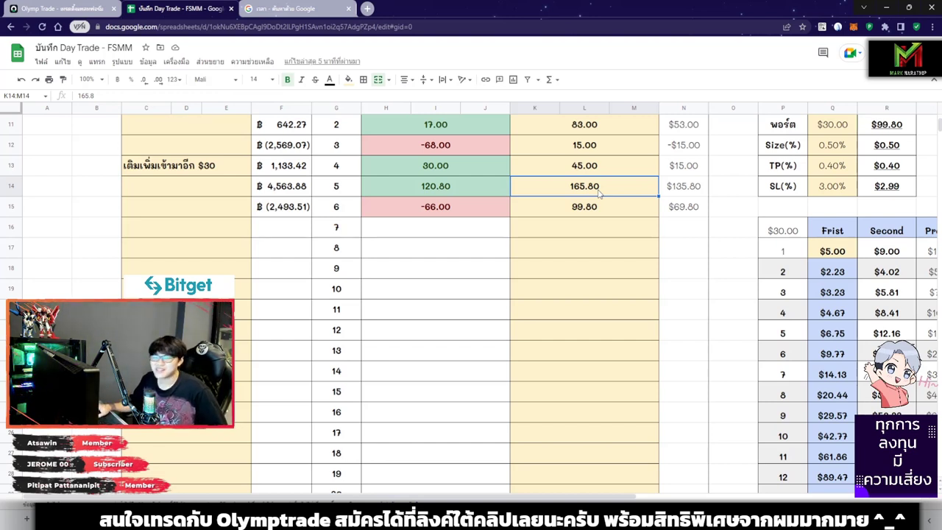
Step: Review trade 6's profit and loss, the stakes and results of ไม้ที่ 10 to 12, and the remaining balance in K15
{"action": "left_click", "coordinate": [436, 212]}
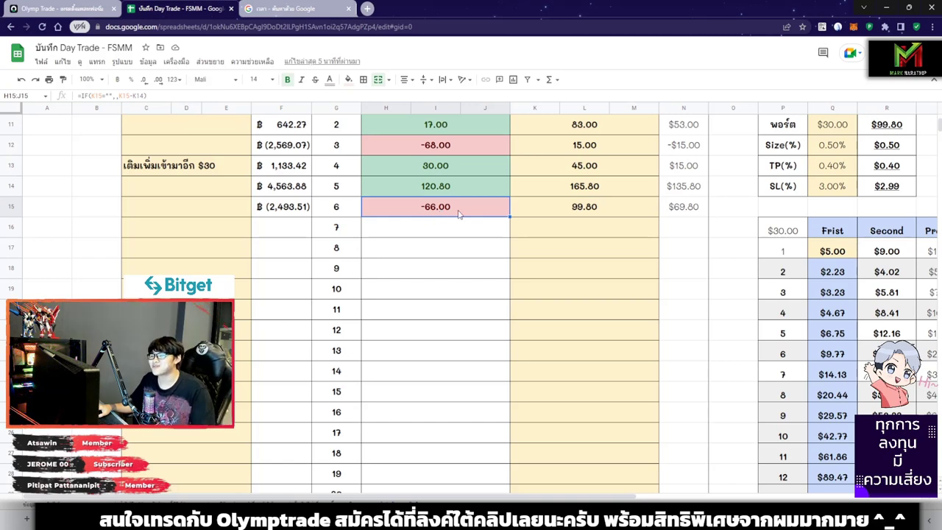
{"action": "scroll", "coordinate": [723, 226], "scroll_direction": "up", "scroll_amount": 5}
{"action": "scroll", "coordinate": [723, 227], "scroll_direction": "right", "scroll_amount": 2}
{"action": "left_click_drag", "start_coordinate": [584, 166], "coordinate": [695, 211]}
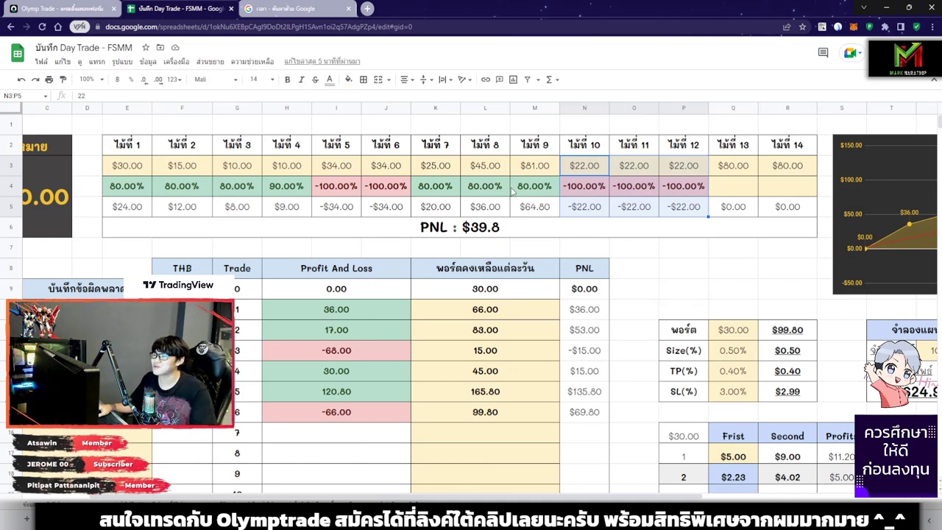
{"action": "scroll", "coordinate": [662, 221], "scroll_direction": "down", "scroll_amount": 3}
{"action": "left_click", "coordinate": [519, 247]}
{"action": "scroll", "coordinate": [567, 265], "scroll_direction": "left", "scroll_amount": 2}
{"action": "scroll", "coordinate": [578, 254], "scroll_direction": "down", "scroll_amount": 1}
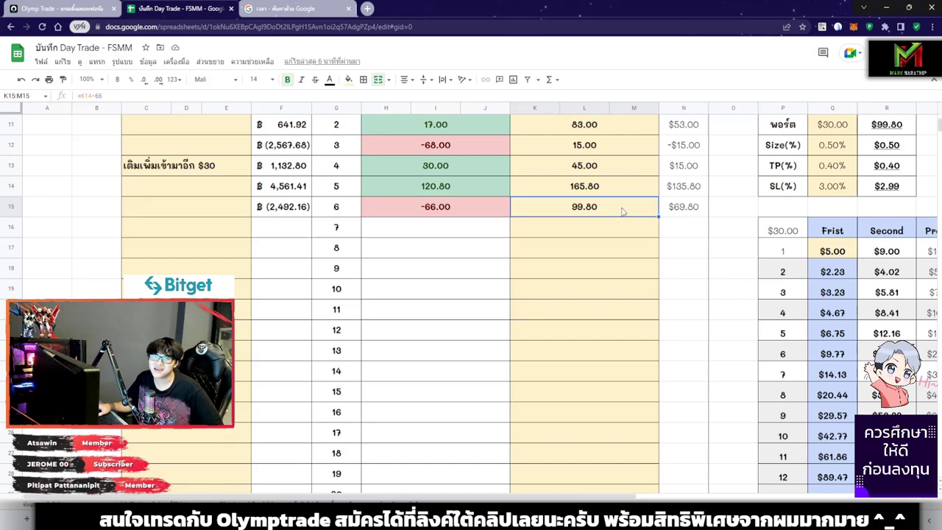
Step: Switch to the Google results for เวลา, reload them to check the current time, and return to the spreadsheet
{"action": "key", "text": "ctrl+Tab"}
{"action": "key", "text": "F5"}
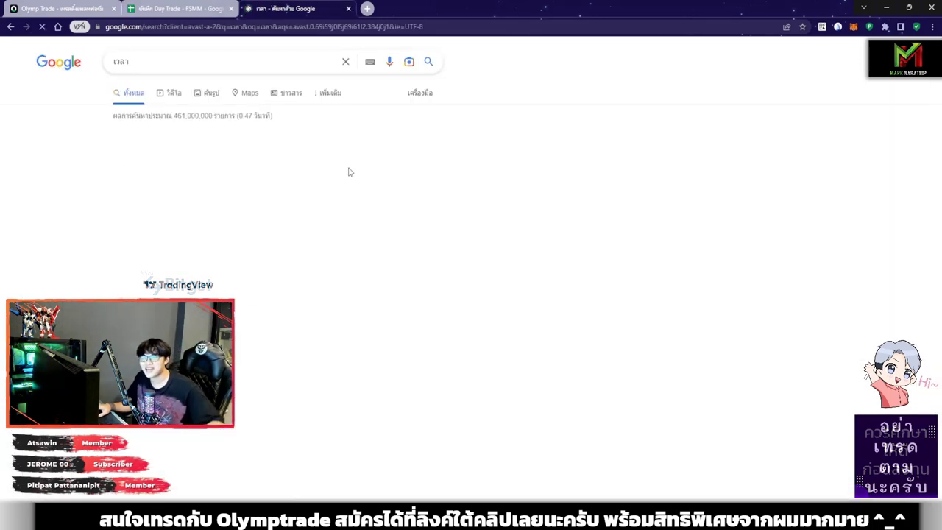
{"action": "double_click", "coordinate": [136, 169]}
{"action": "left_click", "coordinate": [196, 151]}
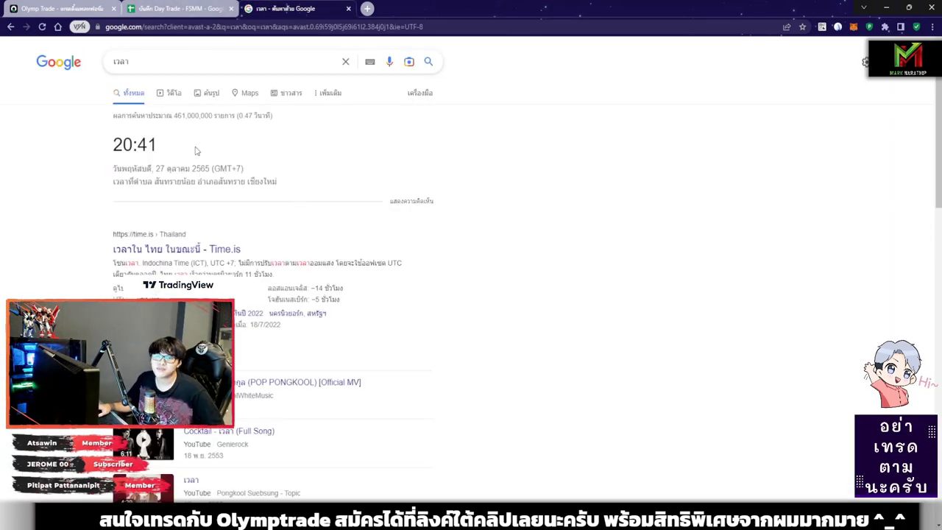
{"action": "key", "text": "ctrl+shift+Tab"}
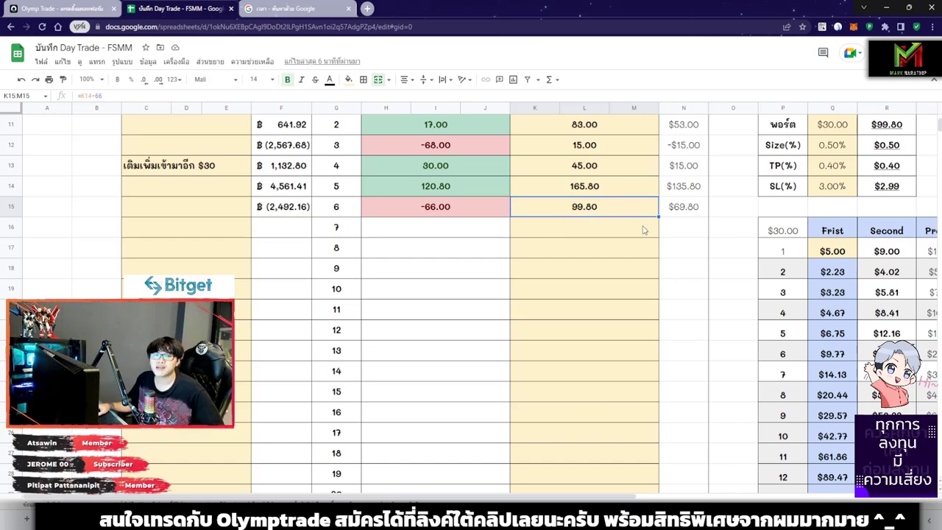
Step: Check the EUR/GBP chart on Olymp Trade and the date and time on the Google results page, returning to the spreadsheet
{"action": "key", "text": "ctrl+Page_Up"}
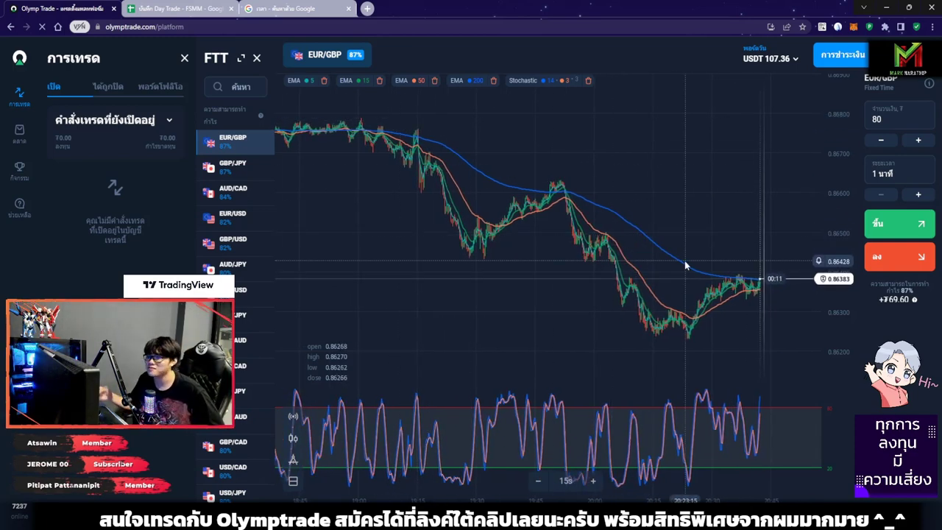
{"action": "key", "text": "ctrl+Tab"}
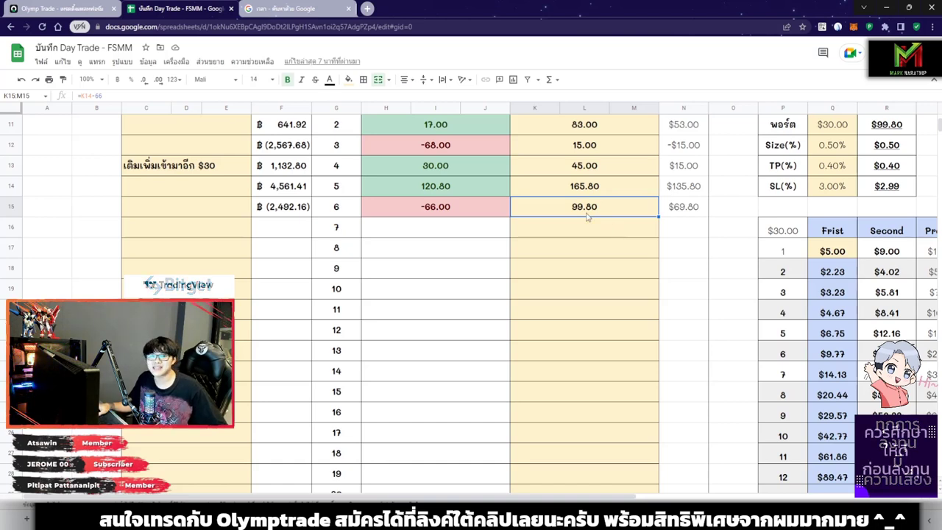
{"action": "key", "text": "ctrl+Tab"}
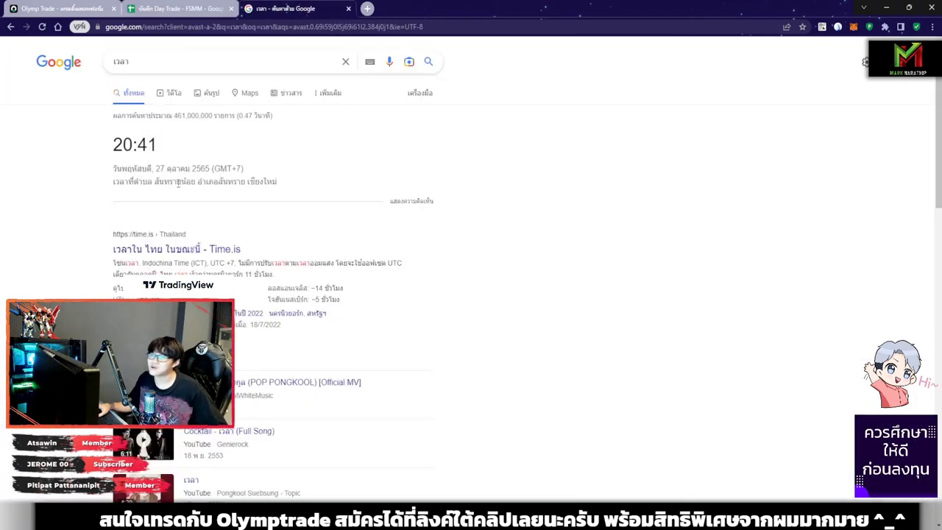
{"action": "left_click_drag", "start_coordinate": [211, 163], "coordinate": [57, 137]}
{"action": "left_click", "coordinate": [186, 8]}
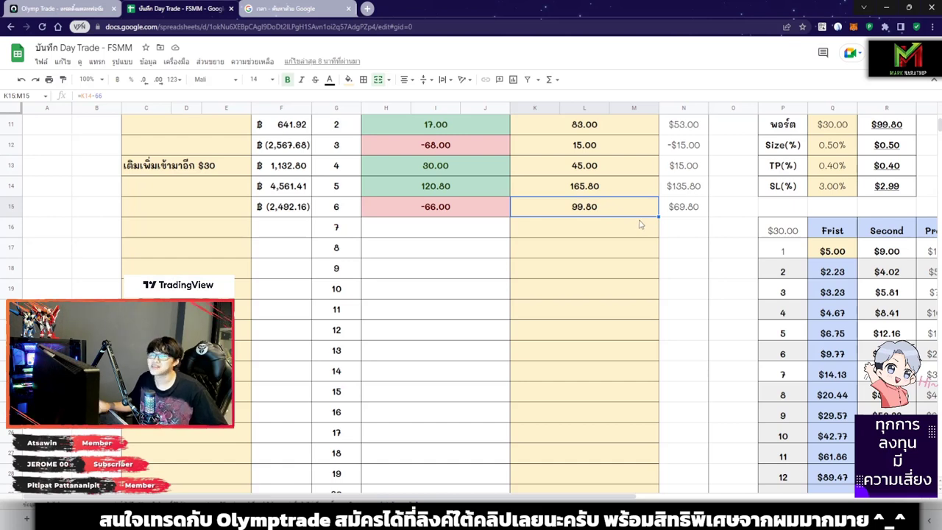
Step: Examine the results of ไม้ที่ 10 to 12 and the planned stakes of ไม้ที่ 13 and 14 in the order table
{"action": "scroll", "coordinate": [701, 353], "scroll_direction": "up", "scroll_amount": 3}
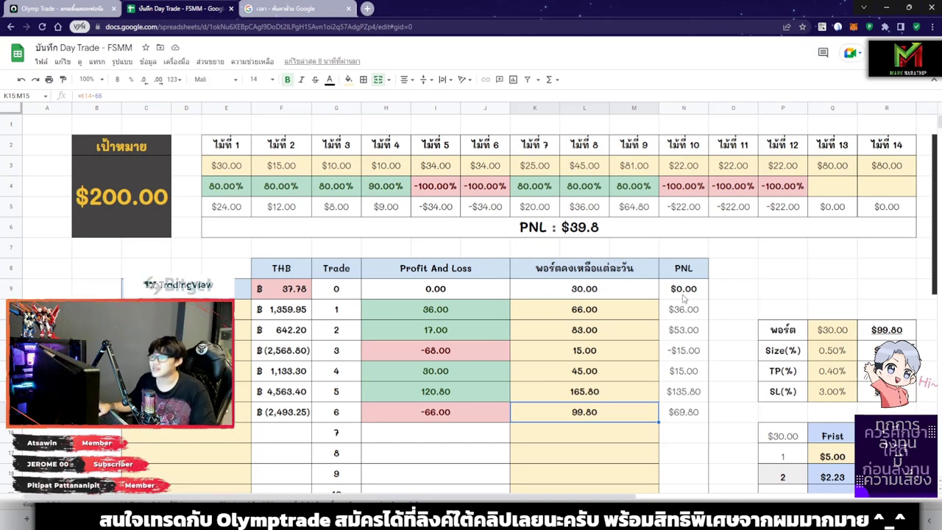
{"action": "scroll", "coordinate": [655, 282], "scroll_direction": "right", "scroll_amount": 5}
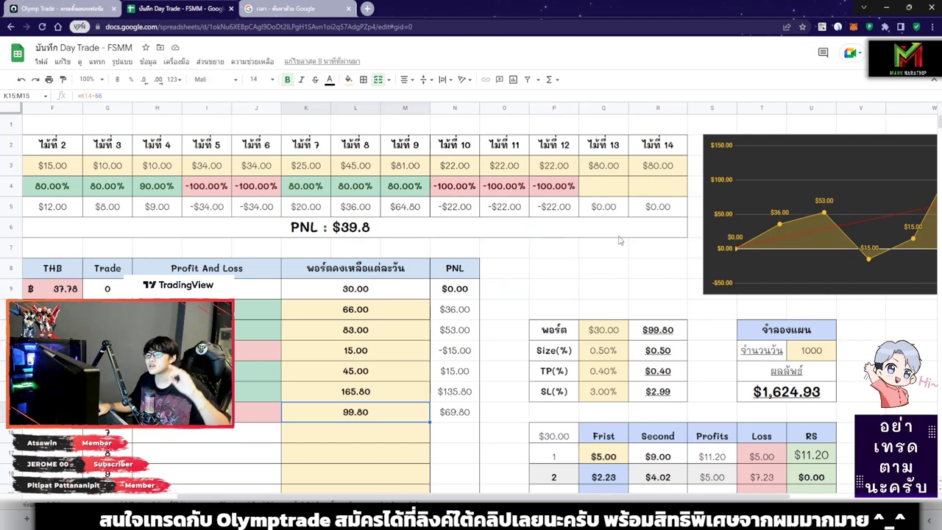
{"action": "left_click_drag", "start_coordinate": [456, 146], "coordinate": [541, 210]}
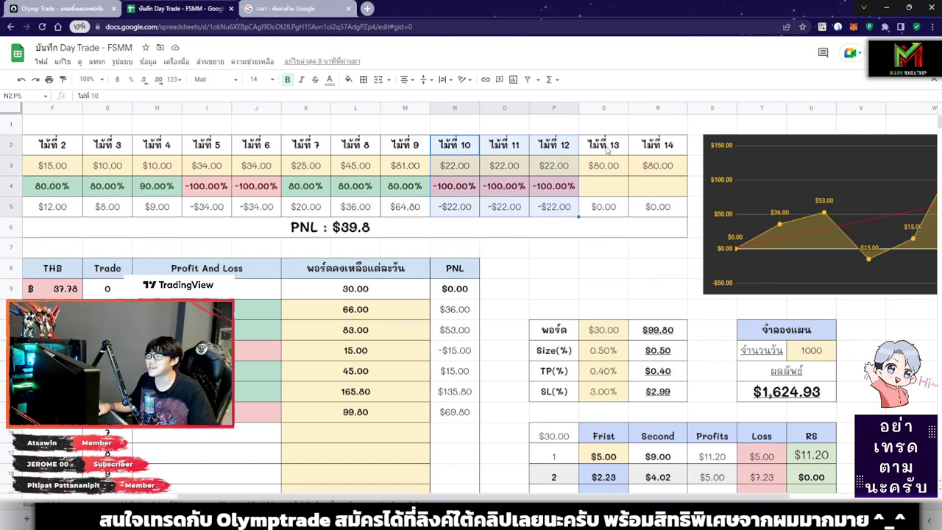
{"action": "left_click_drag", "start_coordinate": [604, 146], "coordinate": [647, 213]}
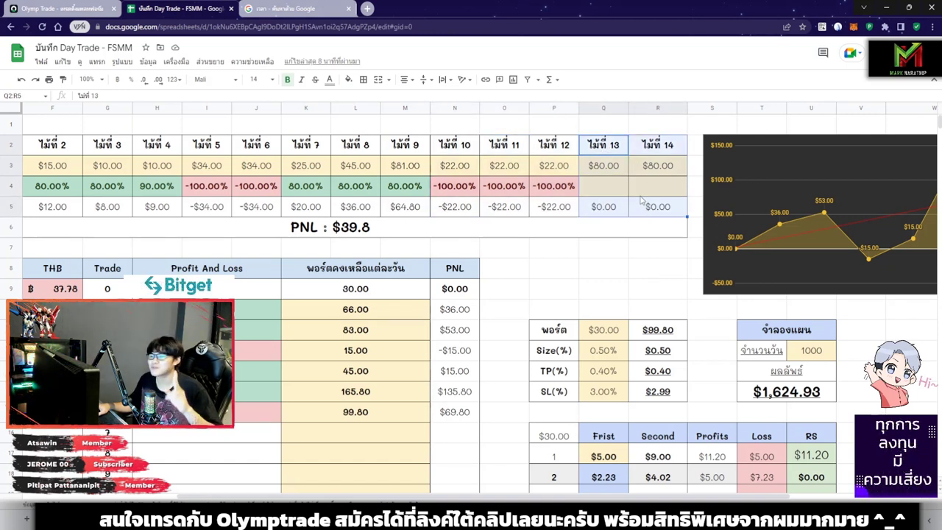
{"action": "left_click", "coordinate": [624, 174]}
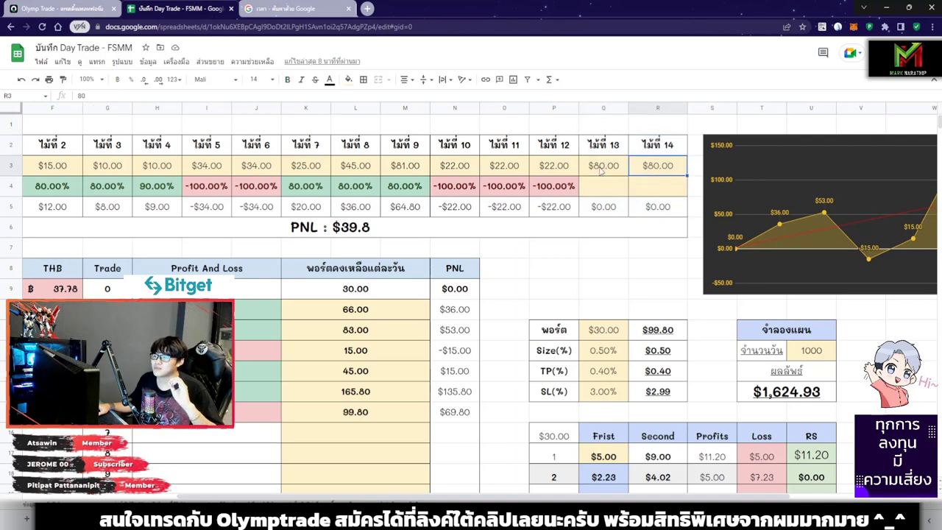
{"action": "left_click_drag", "start_coordinate": [643, 181], "coordinate": [617, 174]}
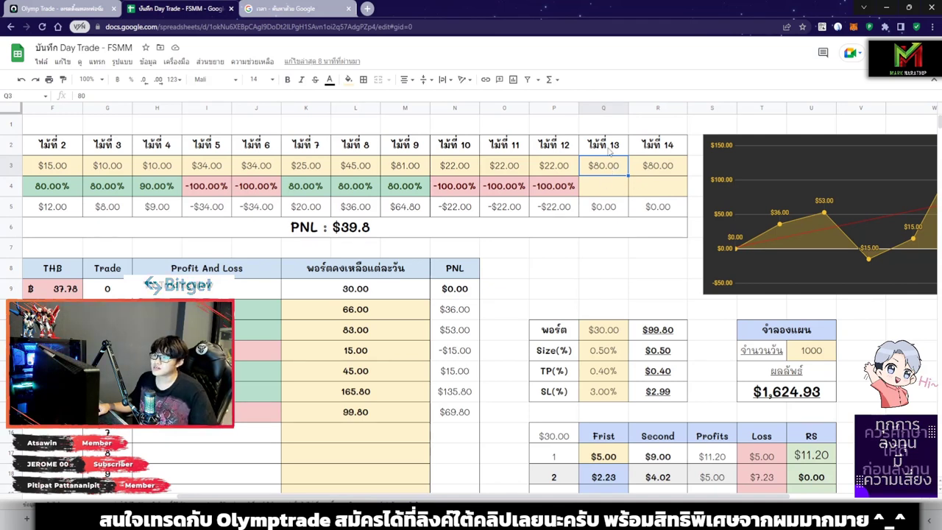
{"action": "left_click_drag", "start_coordinate": [604, 146], "coordinate": [614, 196]}
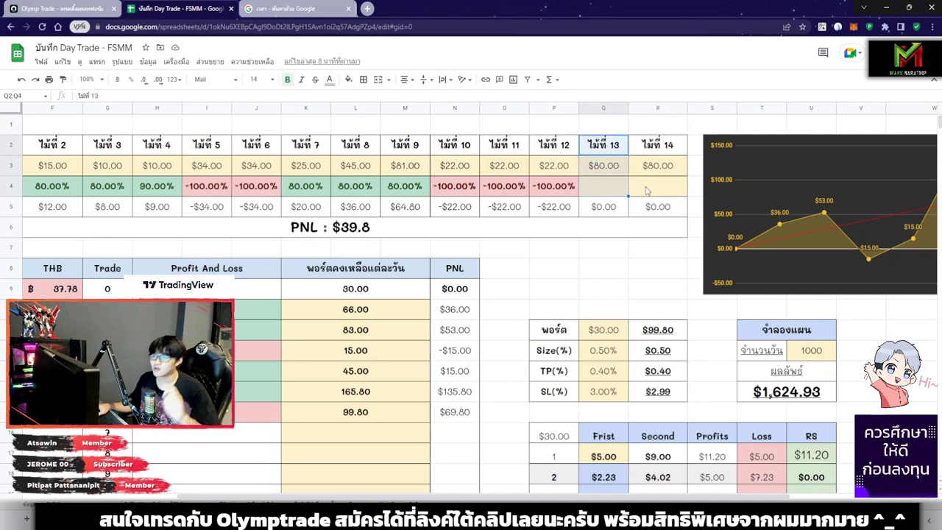
Step: Set the return percentages of ไม้ที่ 13 and ไม้ที่ 14 in row 4 to 80%
{"action": "left_click", "coordinate": [589, 194]}
{"action": "type", "text": "80.00%"}
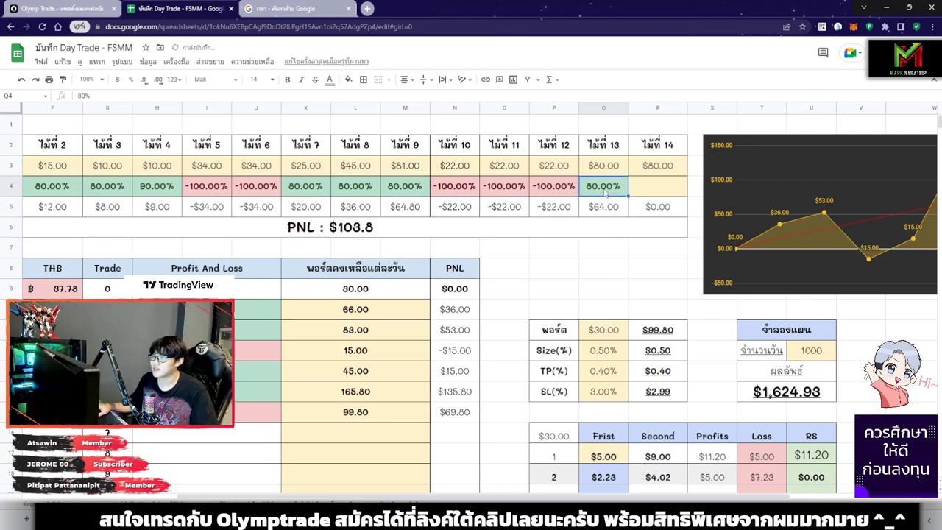
{"action": "key", "text": "Right"}
{"action": "type", "text": "80.00%"}
{"action": "key", "text": "Down"}
{"action": "key", "text": "Left"}
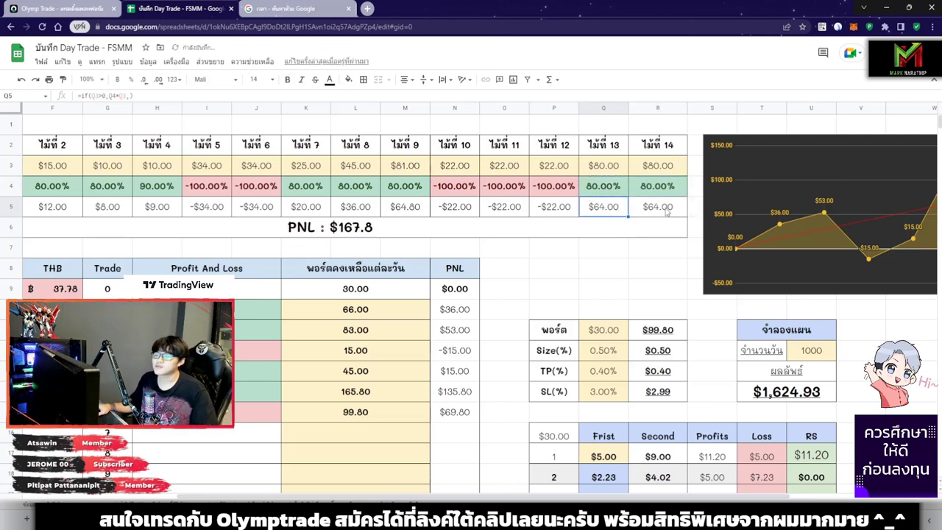
Step: Review the stakes, returns and profits of ไม้ที่ 13 and 14, and trade 6's remaining balance in K15
{"action": "left_click", "coordinate": [649, 215]}
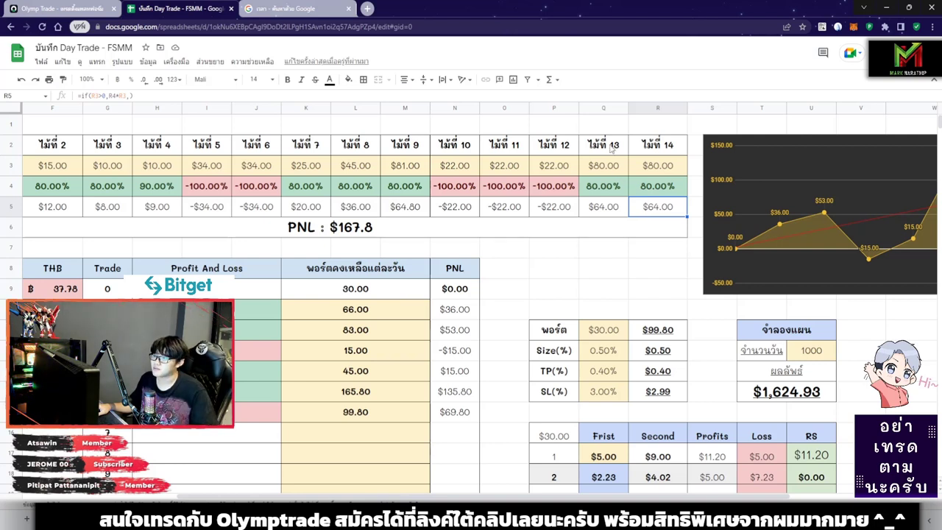
{"action": "left_click_drag", "start_coordinate": [615, 148], "coordinate": [663, 190]}
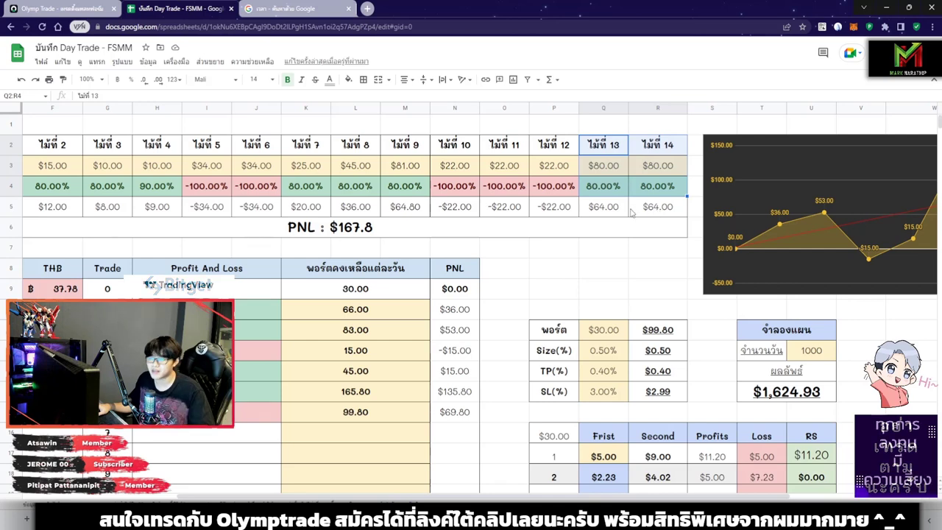
{"action": "left_click_drag", "start_coordinate": [603, 206], "coordinate": [657, 206]}
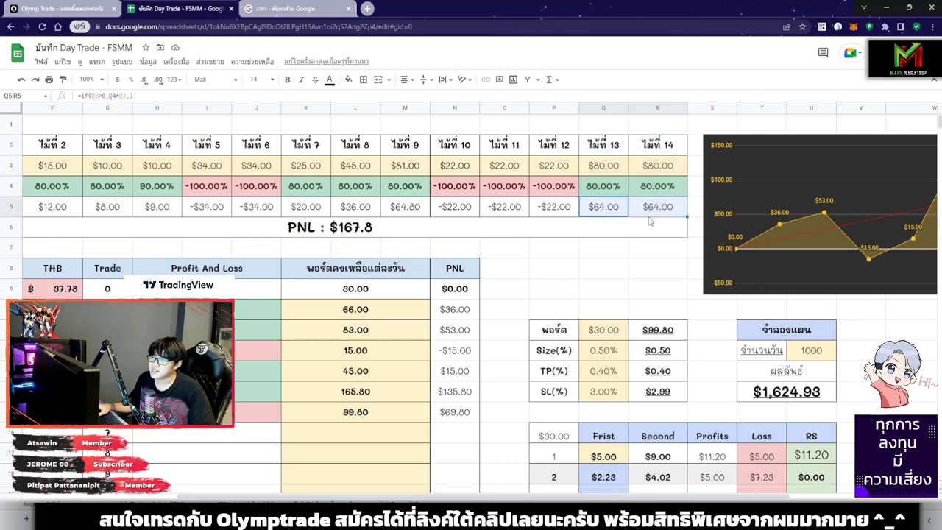
{"action": "scroll", "coordinate": [633, 236], "scroll_direction": "down", "scroll_amount": 5}
{"action": "scroll", "coordinate": [633, 245], "scroll_direction": "left", "scroll_amount": 3}
{"action": "left_click", "coordinate": [605, 213]}
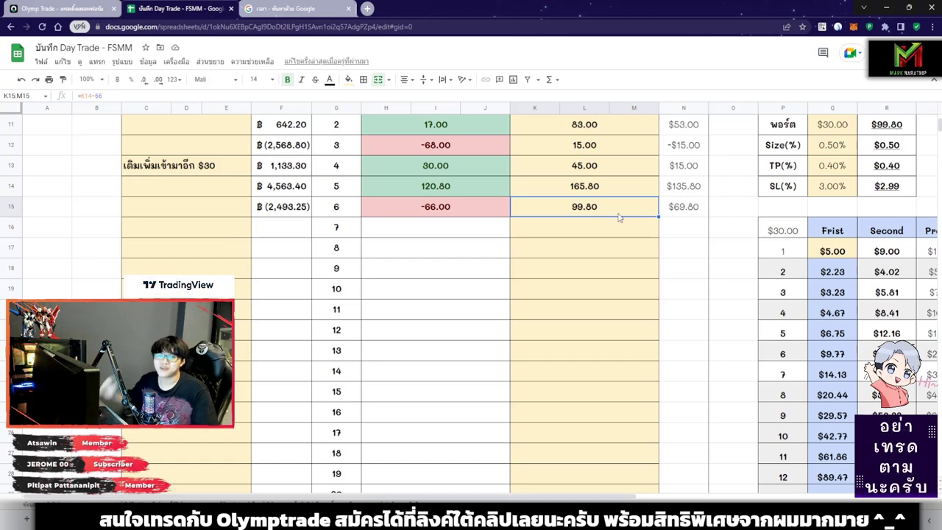
Step: Examine the stake, return and profit cells of ไม้ที่ 13 in the order table
{"action": "scroll", "coordinate": [724, 232], "scroll_direction": "up", "scroll_amount": 3}
{"action": "scroll", "coordinate": [685, 221], "scroll_direction": "right", "scroll_amount": 3}
{"action": "left_click", "coordinate": [662, 189]}
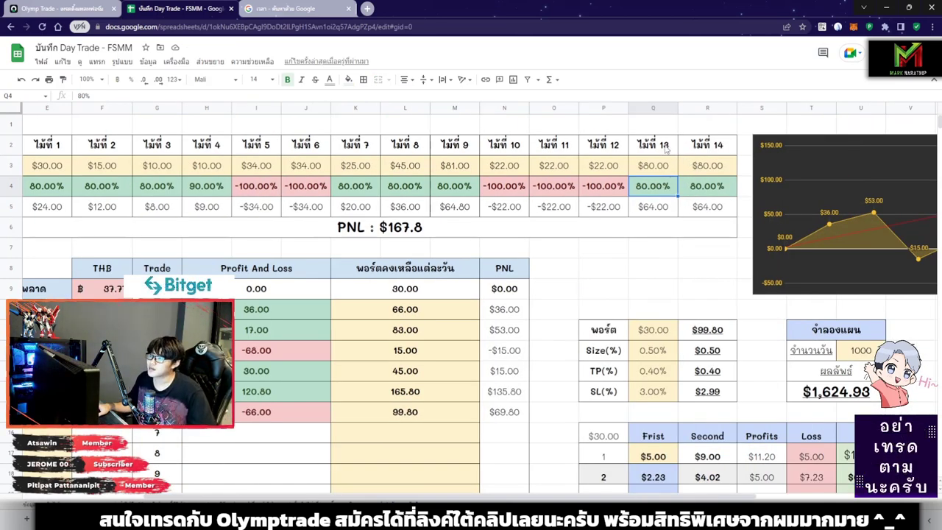
{"action": "left_click_drag", "start_coordinate": [666, 147], "coordinate": [653, 208]}
{"action": "left_click_drag", "start_coordinate": [659, 153], "coordinate": [661, 208]}
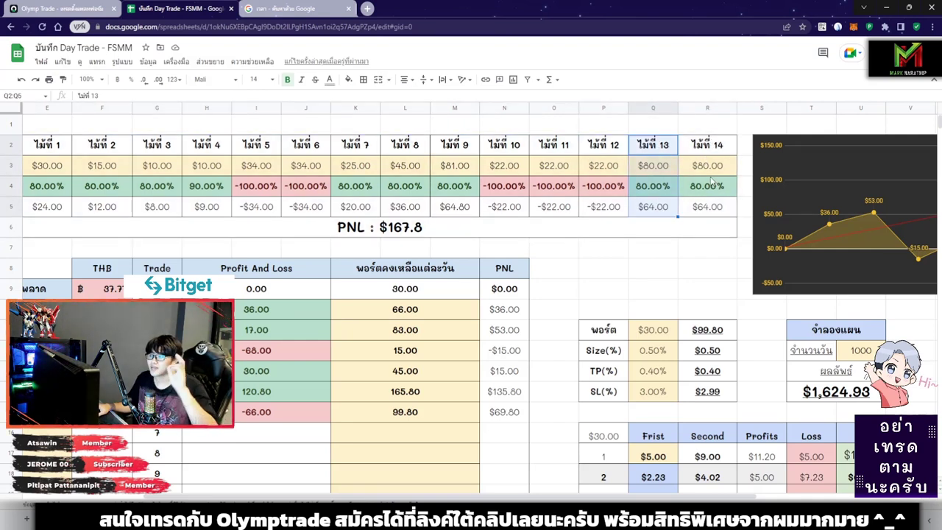
{"action": "left_click", "coordinate": [669, 174]}
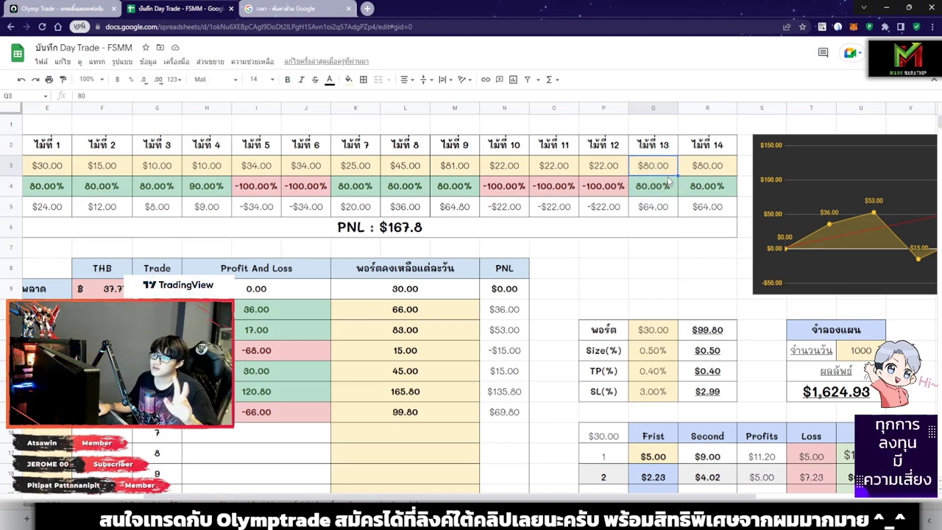
Step: Clear the return percentage of ไม้ที่ 14 and set that of ไม้ที่ 13 to -100%
{"action": "left_click", "coordinate": [699, 191]}
{"action": "key", "text": "Delete"}
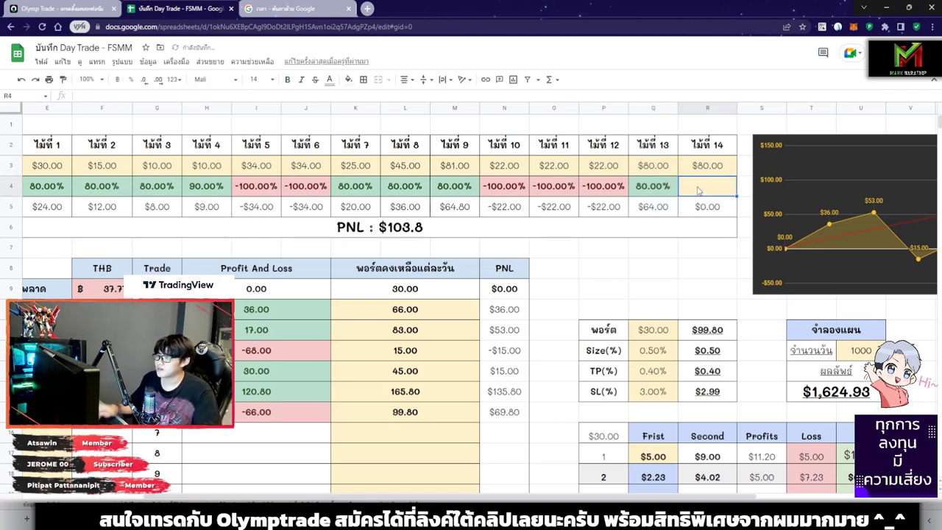
{"action": "left_click_drag", "start_coordinate": [655, 145], "coordinate": [655, 207]}
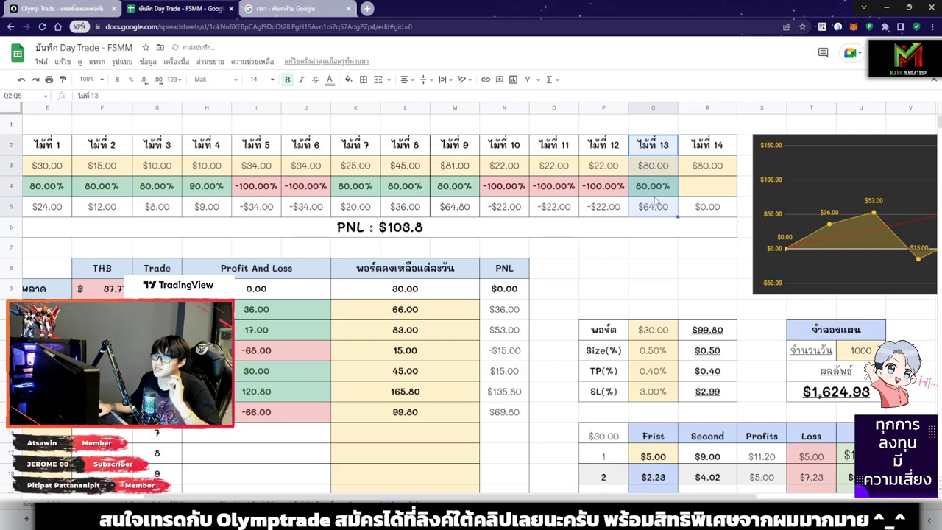
{"action": "left_click", "coordinate": [657, 190]}
{"action": "type", "text": "-100"}
{"action": "key", "text": "Return"}
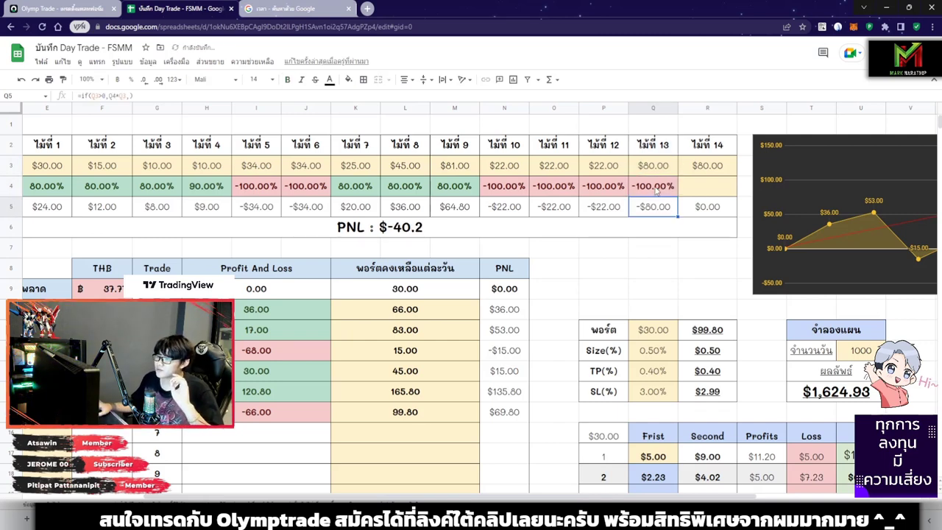
Step: Enter the formula =K15-80+30 as trade 7's remaining balance in K16
{"action": "scroll", "coordinate": [651, 214], "scroll_direction": "down", "scroll_amount": 5}
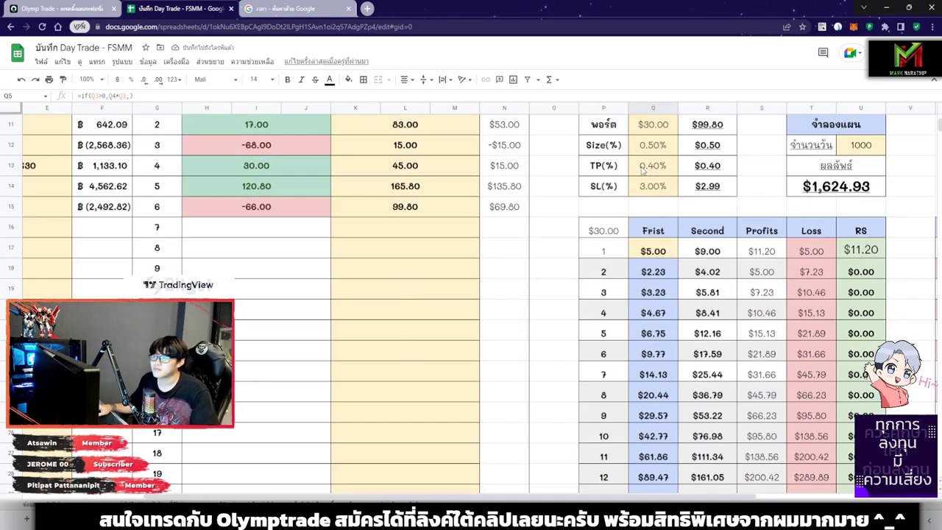
{"action": "scroll", "coordinate": [643, 168], "scroll_direction": "left", "scroll_amount": 3}
{"action": "left_click", "coordinate": [601, 210]}
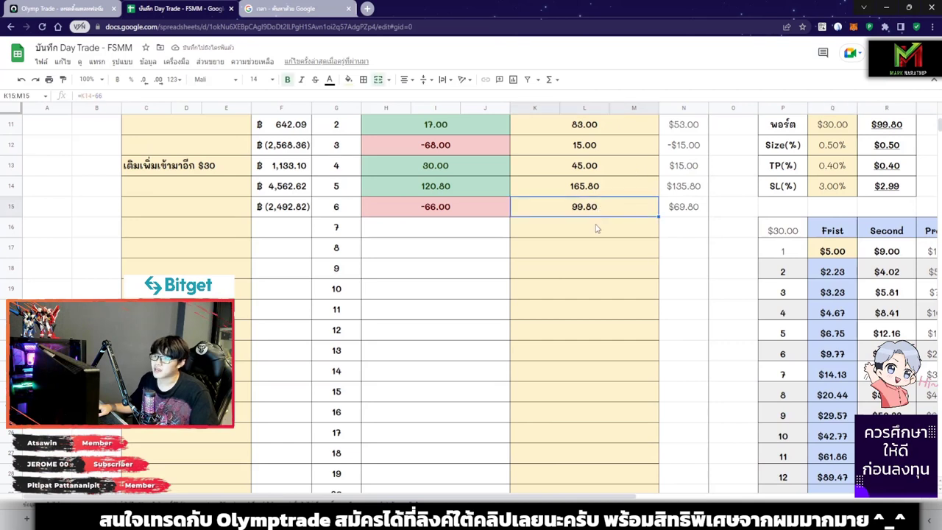
{"action": "left_click", "coordinate": [597, 229]}
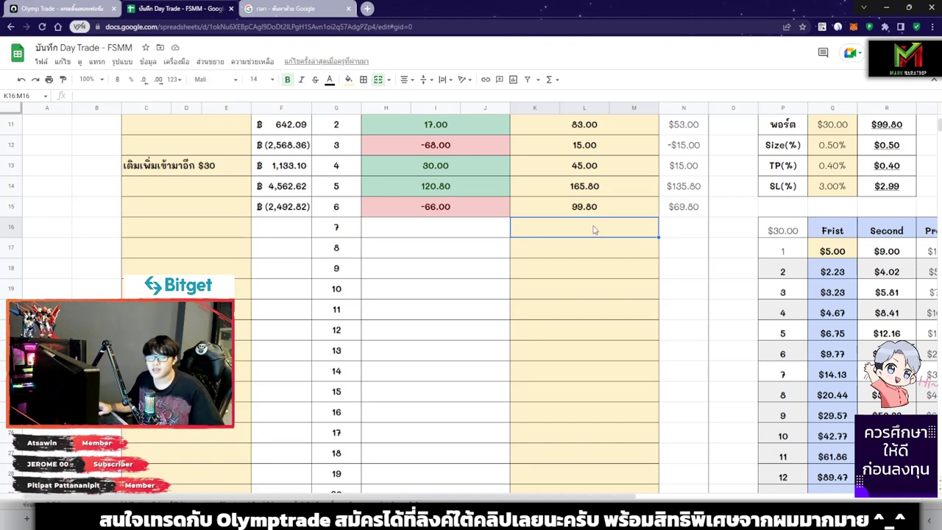
{"action": "type", "text": "="}
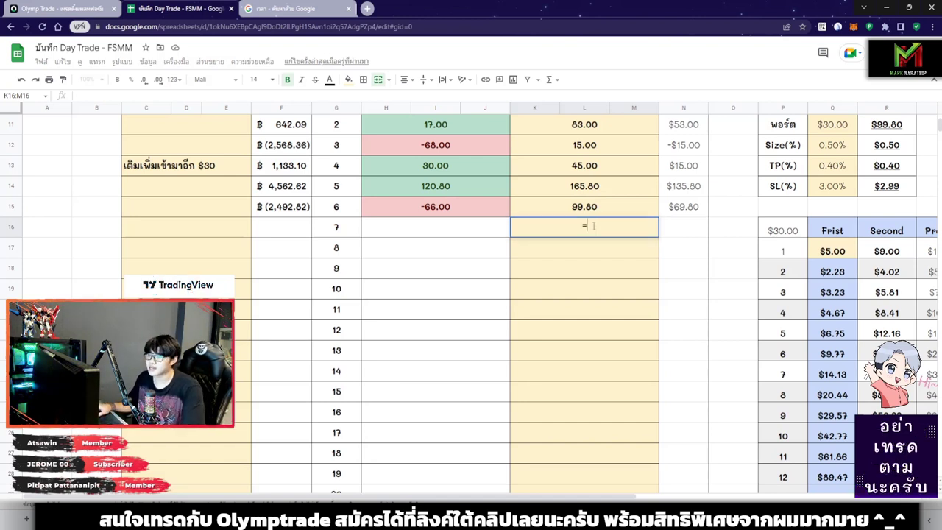
{"action": "left_click", "coordinate": [589, 213]}
{"action": "type", "text": "-80"}
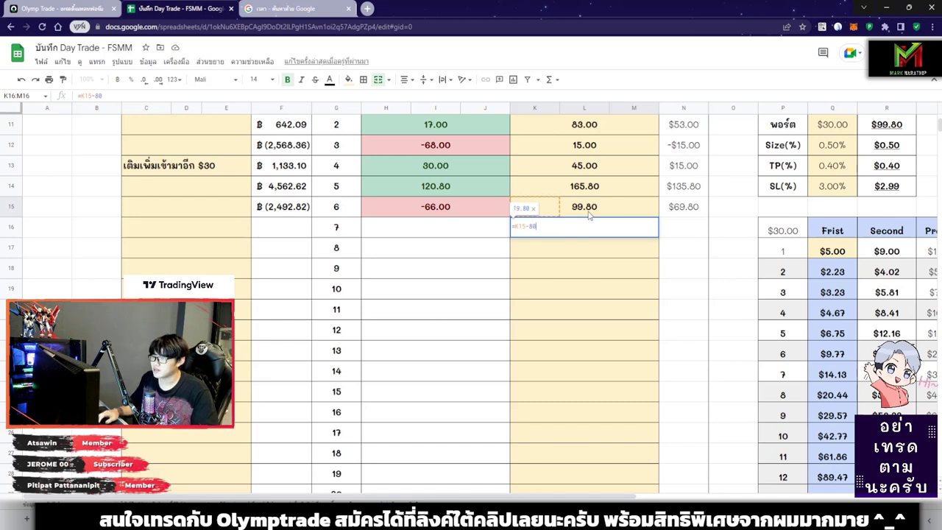
{"action": "type", "text": "+"}
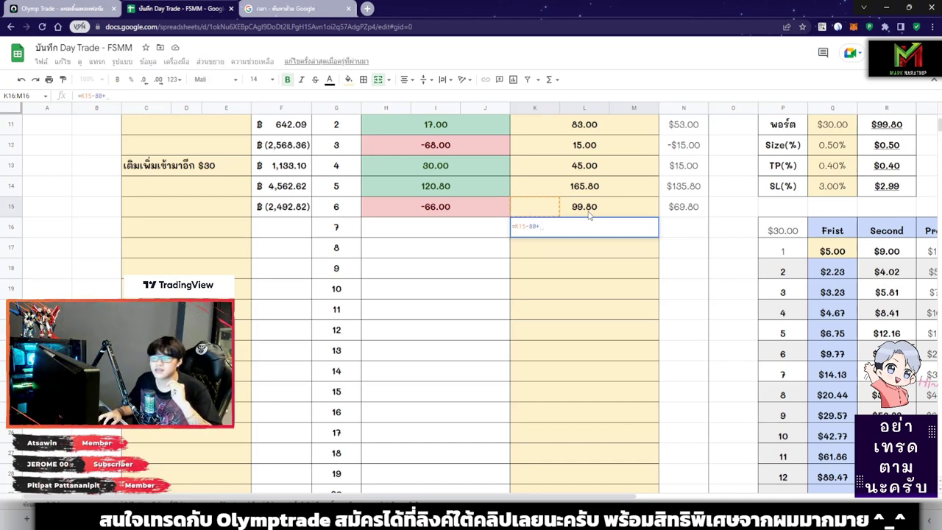
{"action": "type", "text": "30"}
{"action": "key", "text": "Return"}
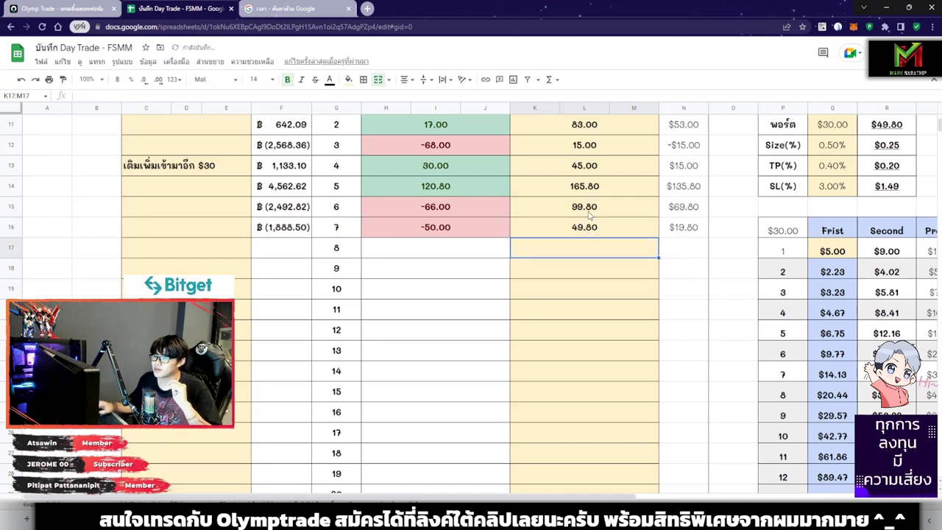
Step: Clear trade 7's remaining balance in K16
{"action": "left_click", "coordinate": [607, 233]}
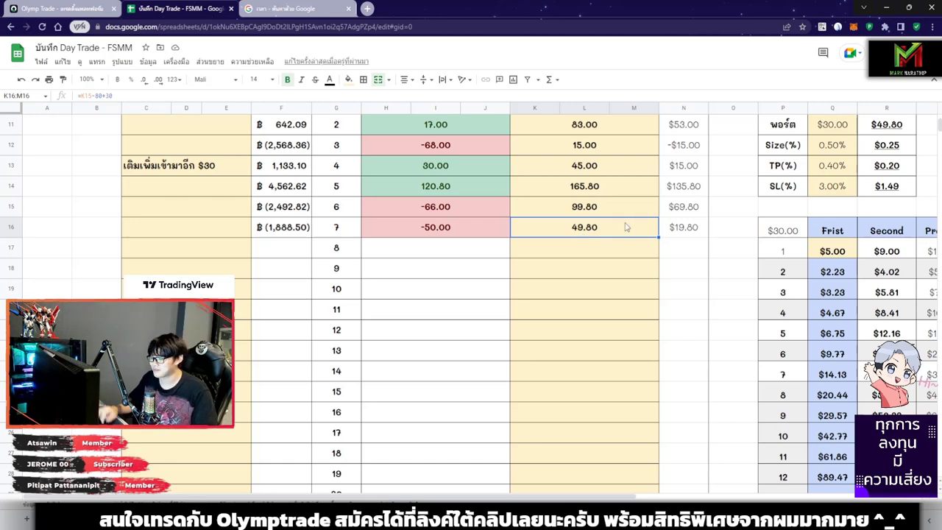
{"action": "key", "text": "Delete"}
Step: Clear the return percentage of ไม้ที่ 13 in row 4 of the order table
{"action": "scroll", "coordinate": [622, 224], "scroll_direction": "up", "scroll_amount": 5}
{"action": "scroll", "coordinate": [604, 220], "scroll_direction": "right", "scroll_amount": 3}
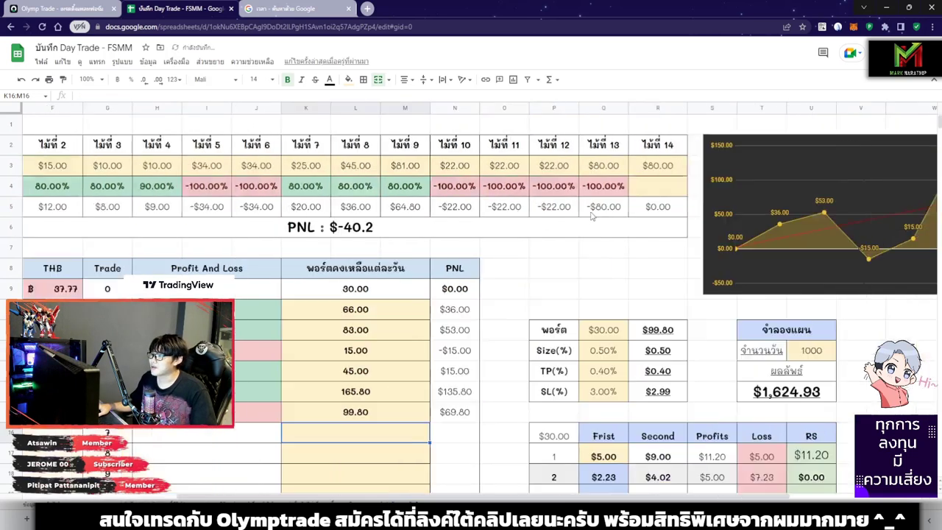
{"action": "left_click_drag", "start_coordinate": [611, 146], "coordinate": [604, 208]}
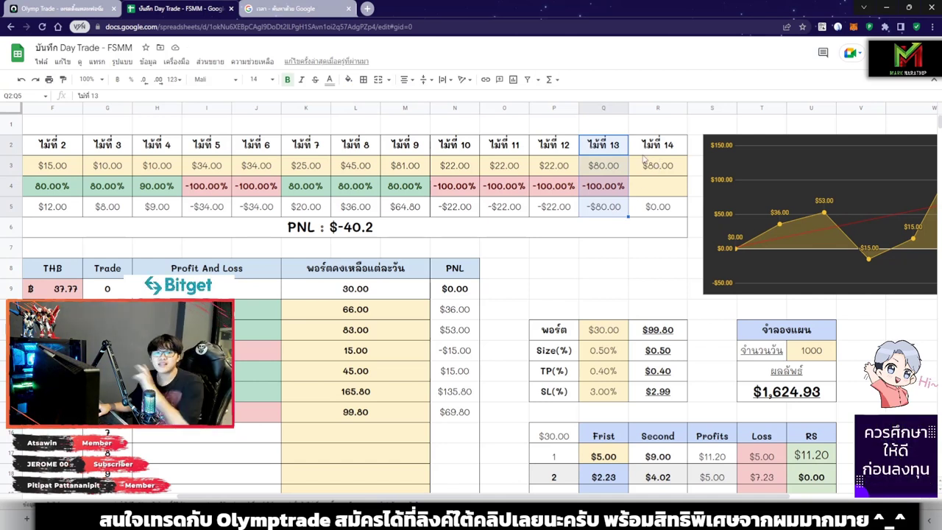
{"action": "left_click", "coordinate": [655, 190]}
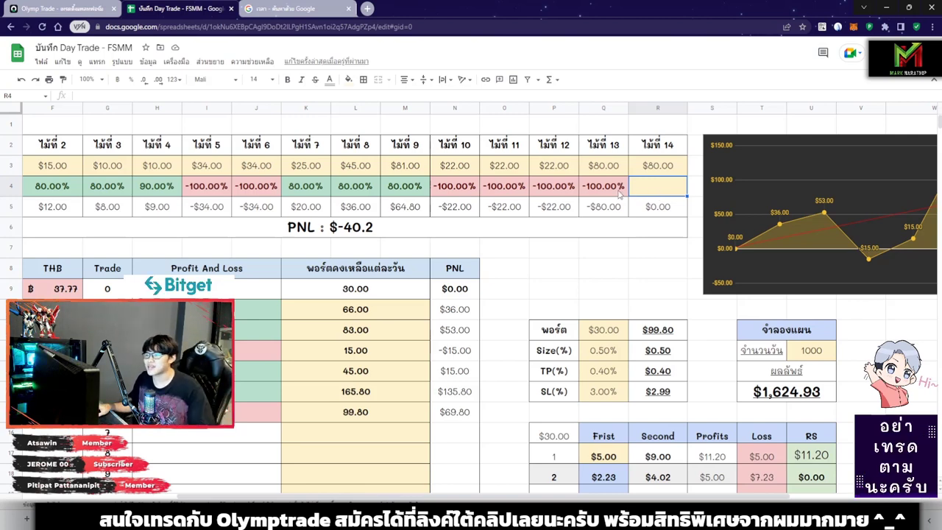
{"action": "left_click", "coordinate": [620, 189]}
{"action": "key", "text": "Delete"}
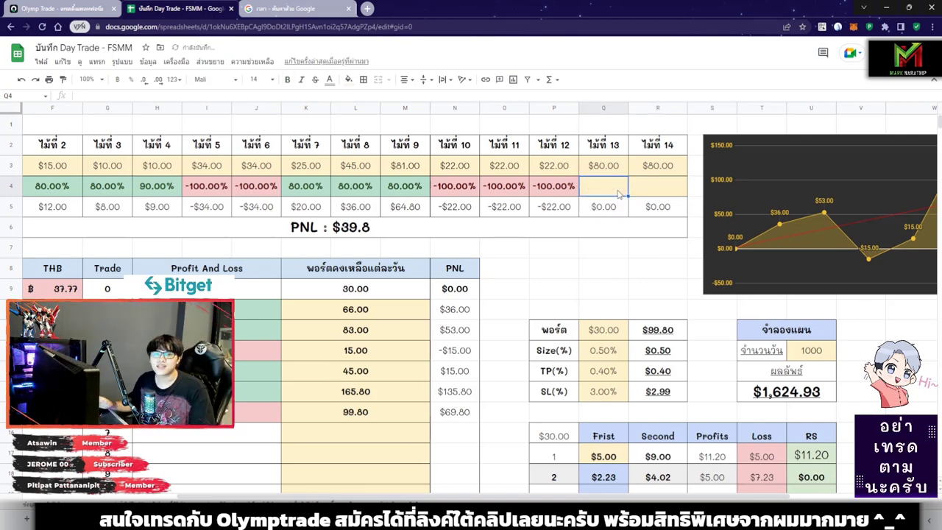
{"action": "scroll", "coordinate": [630, 210], "scroll_direction": "left", "scroll_amount": 5}
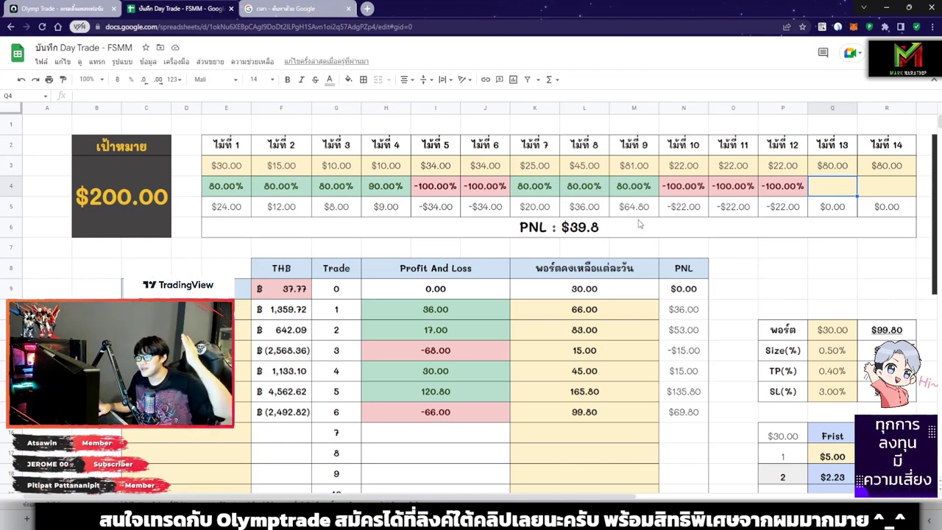
Step: Switch to Olymp Trade, check the USD/CAD chart in TradingView, and open a 1-minute down trade on USD/CAD for 80 USDT
{"action": "left_click", "coordinate": [83, 6]}
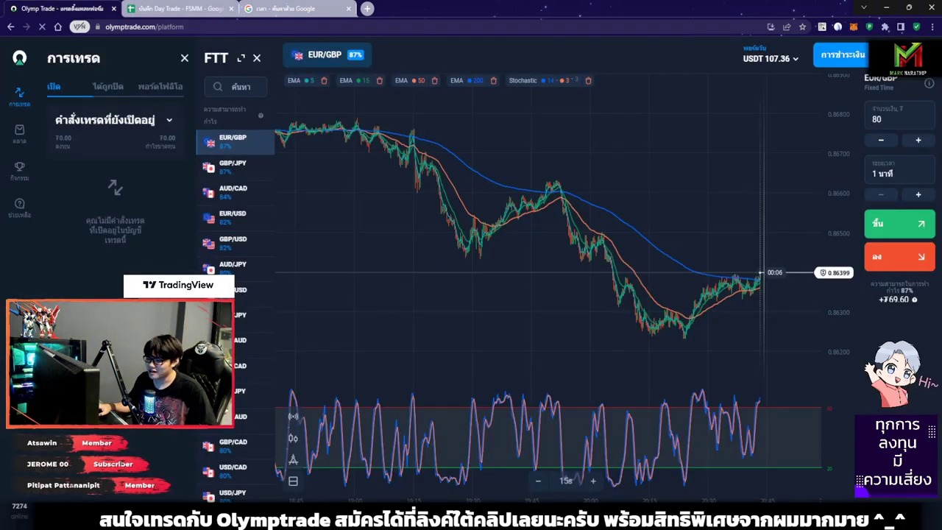
{"action": "key", "text": "alt+Tab"}
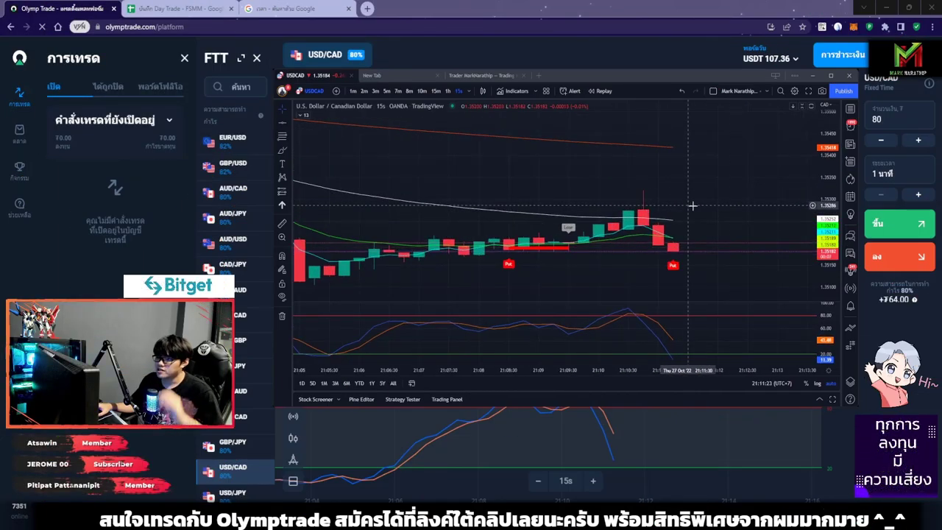
{"action": "scroll", "coordinate": [692, 199], "scroll_direction": "up", "scroll_amount": 3}
{"action": "scroll", "coordinate": [763, 213], "scroll_direction": "down", "scroll_amount": 4}
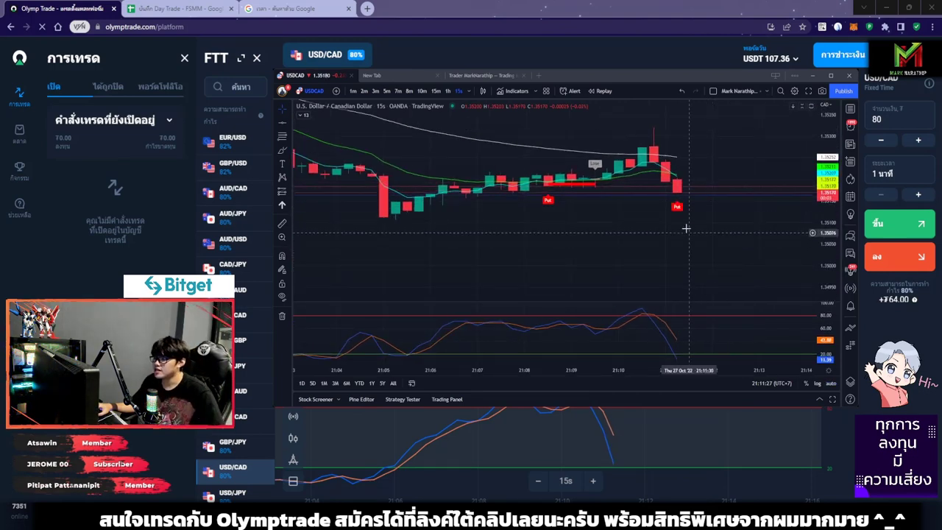
{"action": "left_click", "coordinate": [899, 256]}
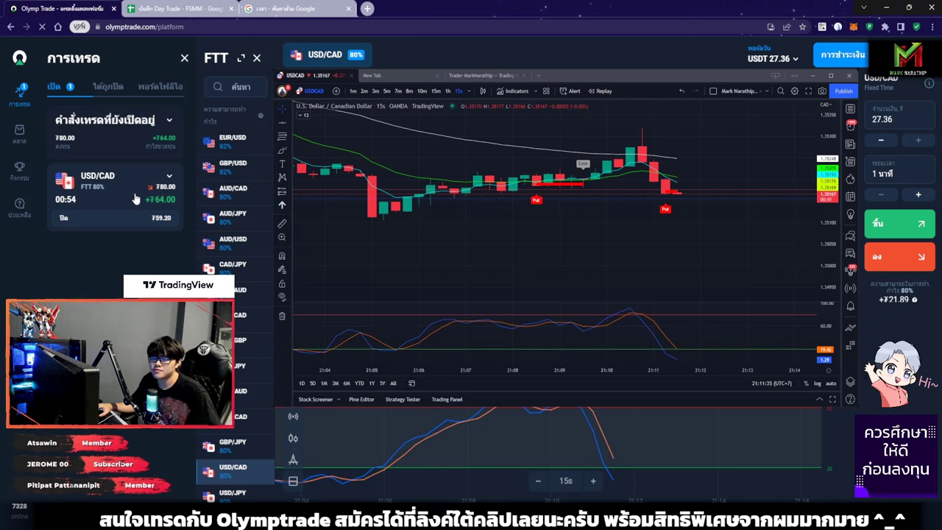
Step: Brush a long downward arrow along the USD/CAD downtrend on the TradingView chart, from the 19:15 peak to about 21:10
{"action": "left_click", "coordinate": [693, 217]}
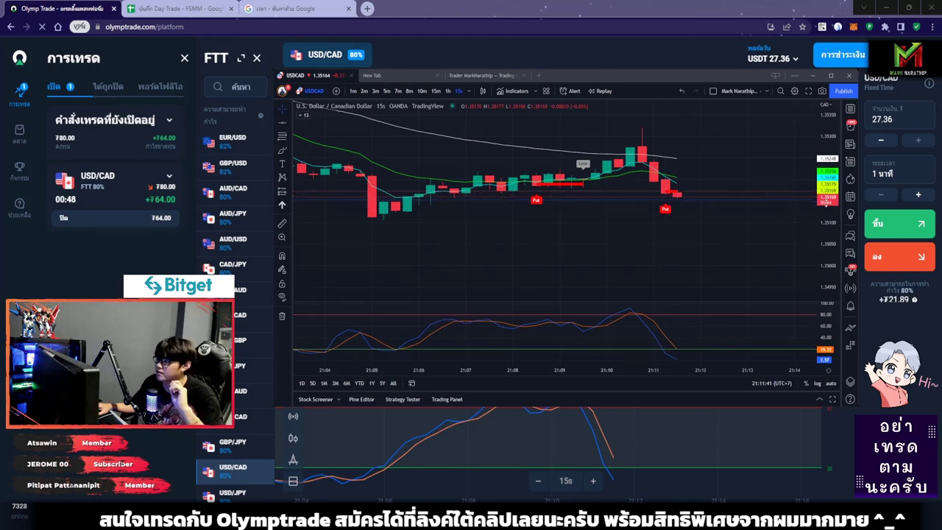
{"action": "scroll", "coordinate": [736, 206], "scroll_direction": "down", "scroll_amount": 3}
{"action": "scroll", "coordinate": [662, 171], "scroll_direction": "down", "scroll_amount": 10}
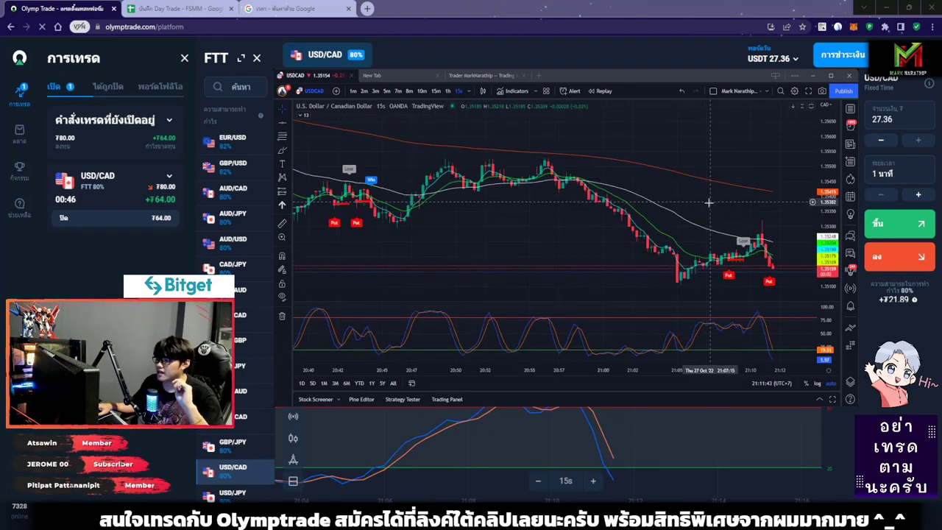
{"action": "scroll", "coordinate": [662, 171], "scroll_direction": "left", "scroll_amount": 5}
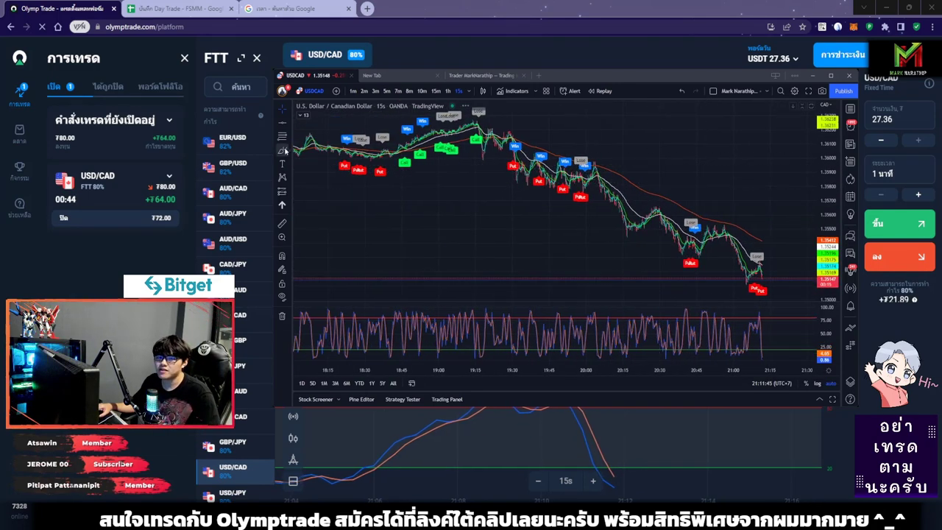
{"action": "scroll", "coordinate": [634, 167], "scroll_direction": "right", "scroll_amount": 5}
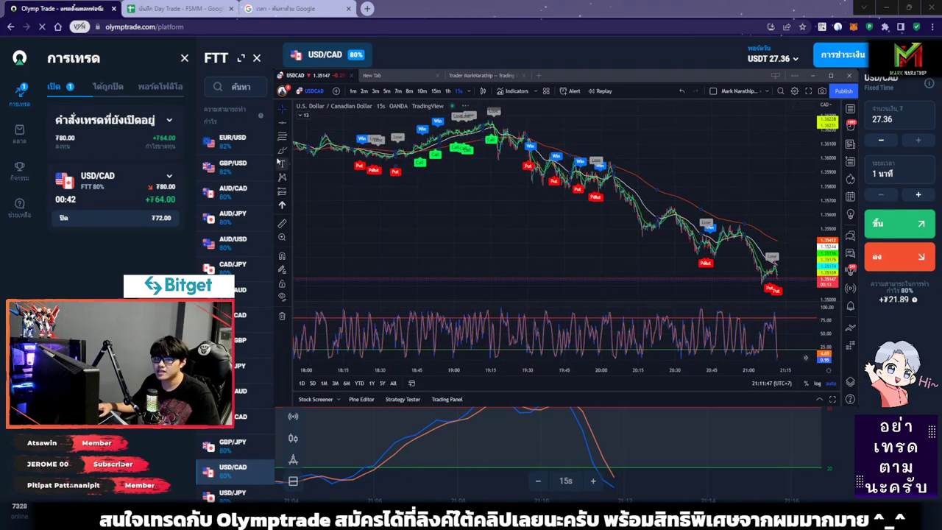
{"action": "key", "text": "alt+t"}
{"action": "left_click_drag", "start_coordinate": [507, 118], "coordinate": [758, 237]}
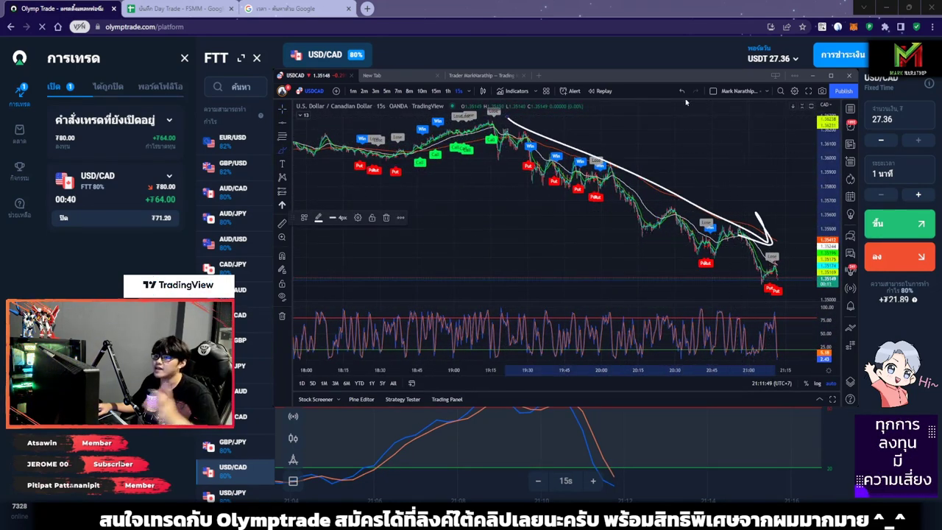
Step: Brush the recent rise and drop onto the USD/CAD candles, with two downward arrows beside the upper moving averages
{"action": "scroll", "coordinate": [695, 210], "scroll_direction": "up", "scroll_amount": 5}
{"action": "scroll", "coordinate": [695, 210], "scroll_direction": "up", "scroll_amount": 3}
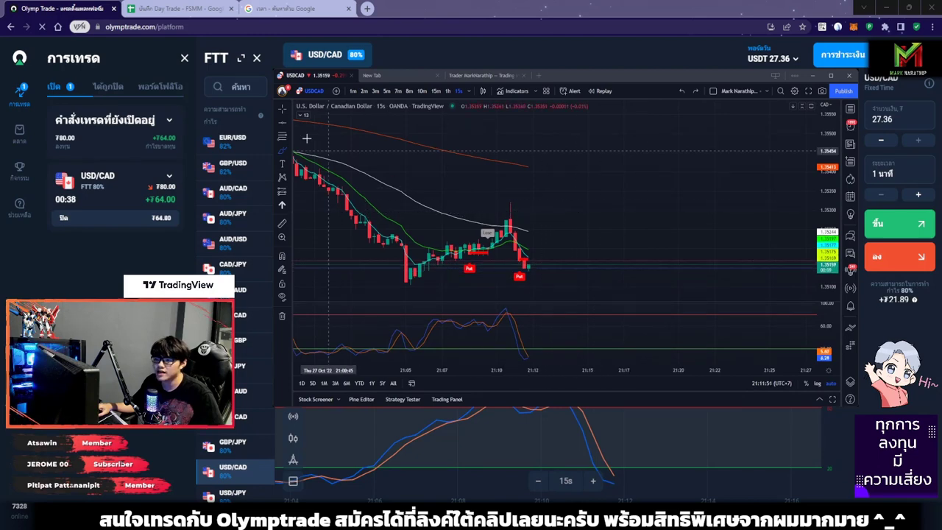
{"action": "scroll", "coordinate": [754, 248], "scroll_direction": "up", "scroll_amount": 3}
{"action": "scroll", "coordinate": [754, 248], "scroll_direction": "up", "scroll_amount": 4}
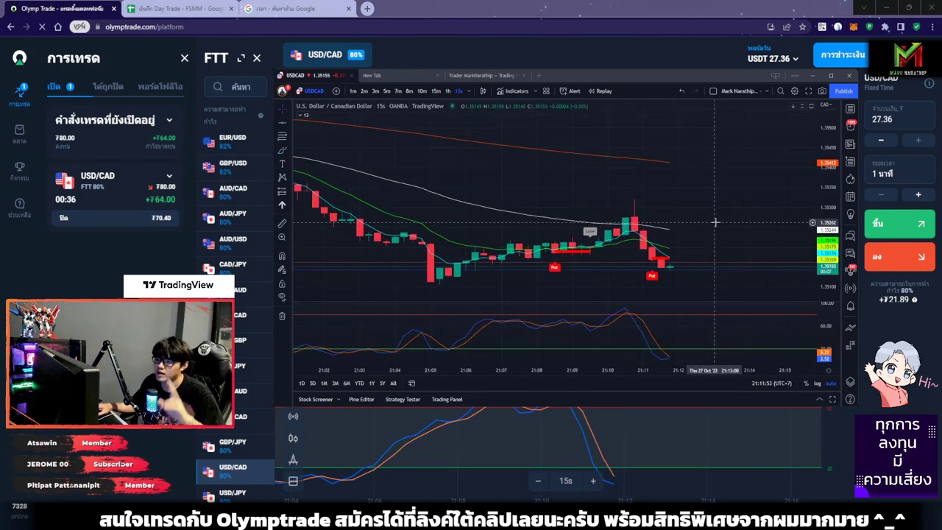
{"action": "mouse_move", "coordinate": [653, 165]}
{"action": "left_mouse_down"}
{"action": "mouse_move", "coordinate": [748, 230]}
{"action": "mouse_move", "coordinate": [759, 210]}
{"action": "left_mouse_up"}
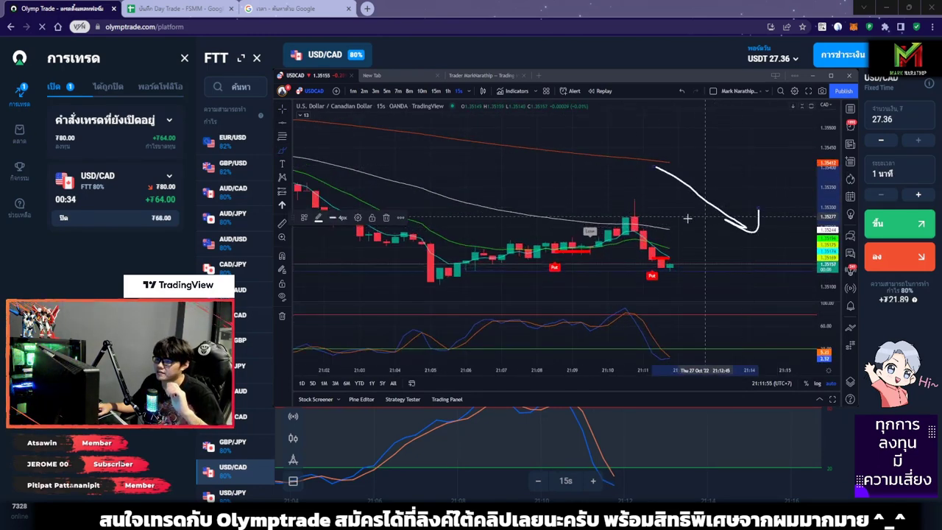
{"action": "mouse_move", "coordinate": [457, 271]}
{"action": "left_mouse_down"}
{"action": "mouse_move", "coordinate": [610, 213]}
{"action": "mouse_move", "coordinate": [684, 248]}
{"action": "mouse_move", "coordinate": [697, 236]}
{"action": "left_mouse_up"}
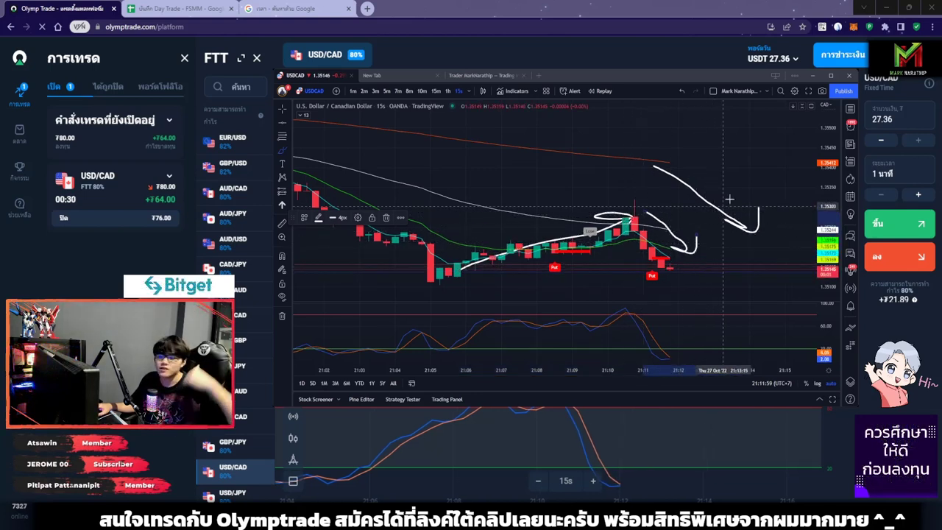
{"action": "mouse_move", "coordinate": [683, 132]}
{"action": "left_mouse_down"}
{"action": "mouse_move", "coordinate": [779, 184]}
{"action": "mouse_move", "coordinate": [768, 163]}
{"action": "left_mouse_up"}
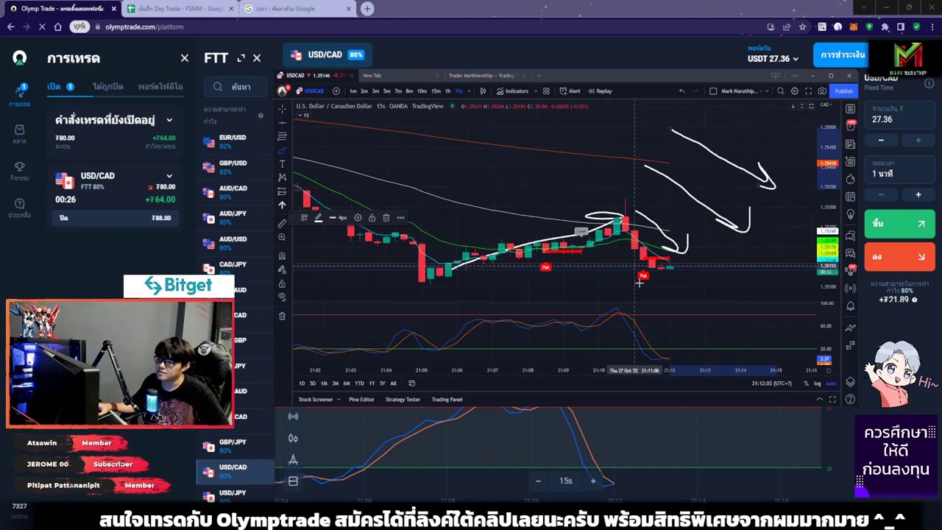
Step: Mark the latest drop and the oscillator's peak with brush strokes, and add three downward arrows above the earlier candles
{"action": "left_click_drag", "start_coordinate": [618, 257], "coordinate": [649, 269]}
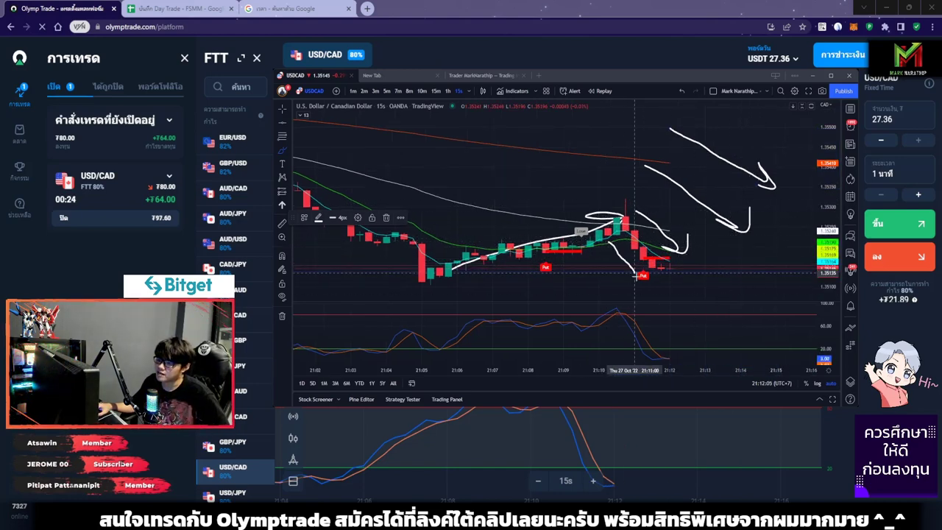
{"action": "mouse_move", "coordinate": [613, 308]}
{"action": "left_mouse_down"}
{"action": "mouse_move", "coordinate": [642, 315]}
{"action": "mouse_move", "coordinate": [626, 303]}
{"action": "mouse_move", "coordinate": [668, 335]}
{"action": "left_mouse_up"}
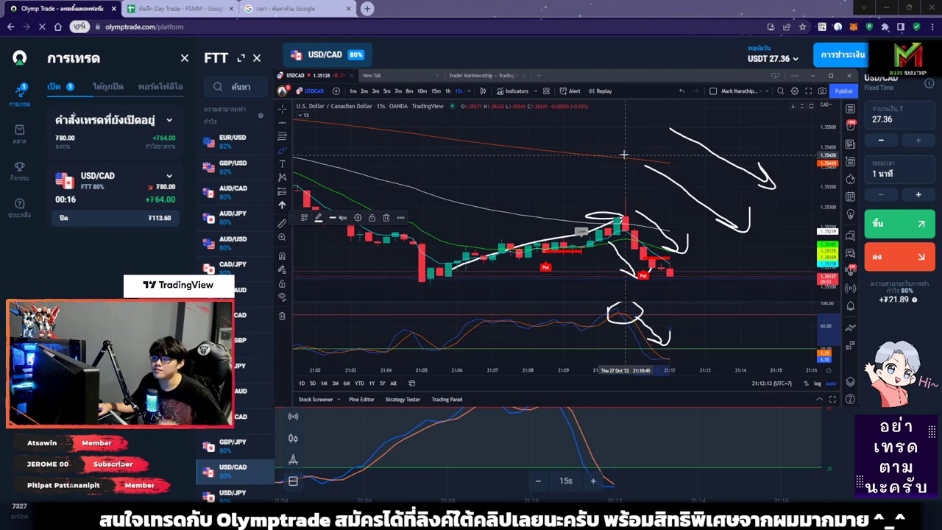
{"action": "left_click_drag", "start_coordinate": [563, 136], "coordinate": [602, 188]}
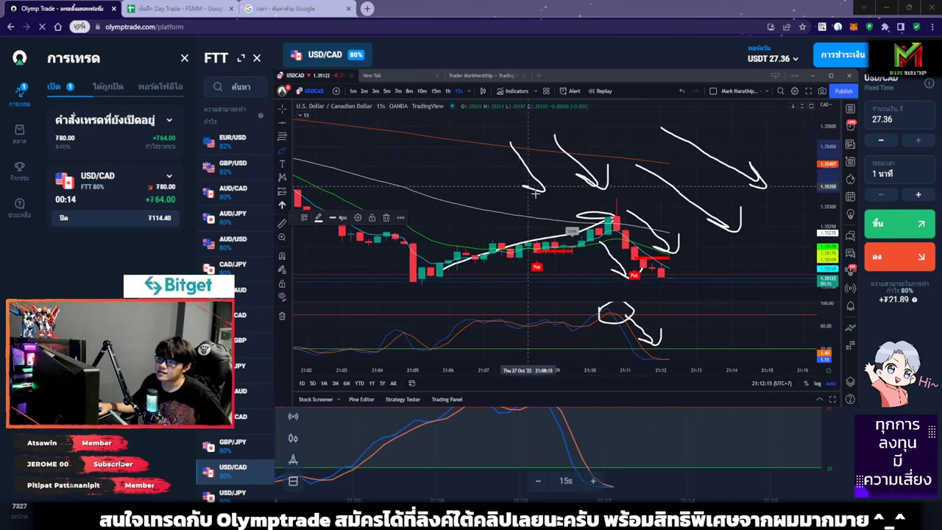
{"action": "left_click_drag", "start_coordinate": [510, 144], "coordinate": [552, 192]}
{"action": "left_click_drag", "start_coordinate": [468, 159], "coordinate": [513, 190]}
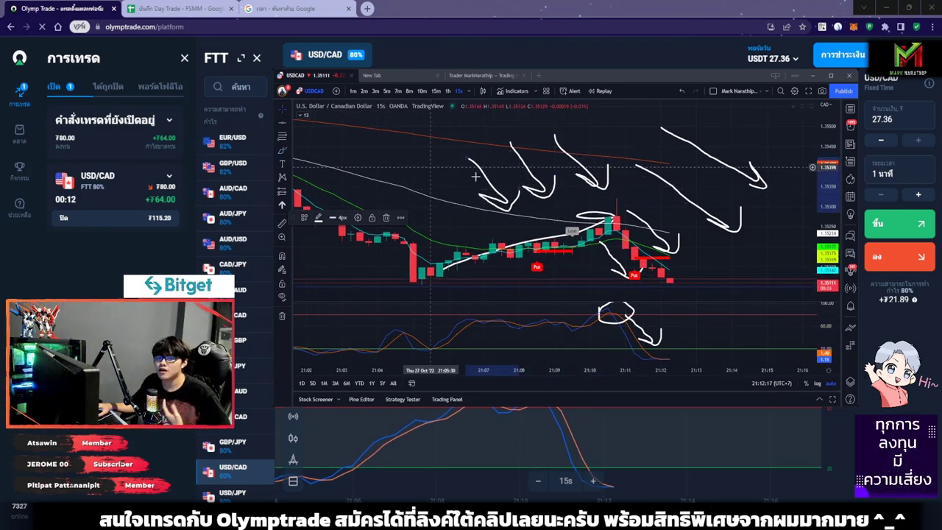
Step: Undo all the brush marks and arrows on the USD/CAD chart
{"action": "left_click", "coordinate": [681, 92]}
{"action": "left_click", "coordinate": [682, 92]}
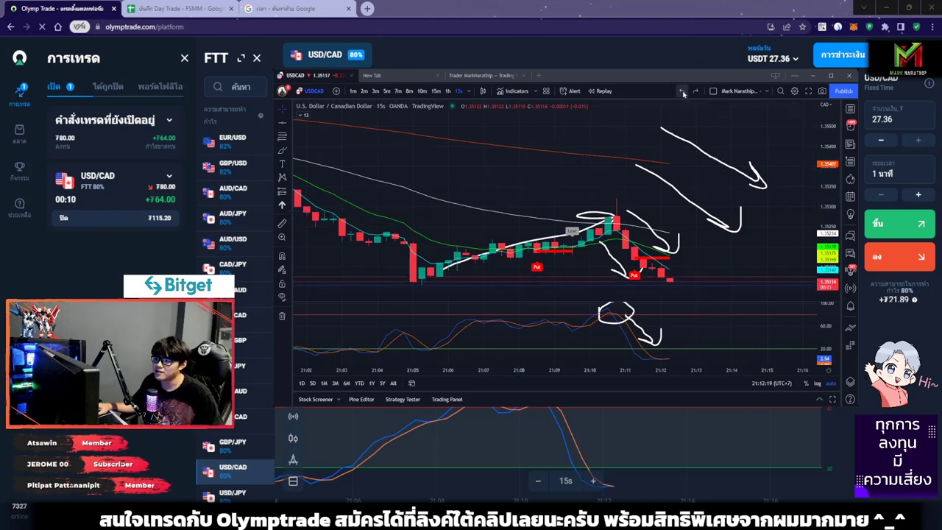
{"action": "left_click", "coordinate": [682, 92]}
{"action": "left_click", "coordinate": [681, 91]}
{"action": "left_click", "coordinate": [682, 91]}
{"action": "left_click", "coordinate": [682, 91]}
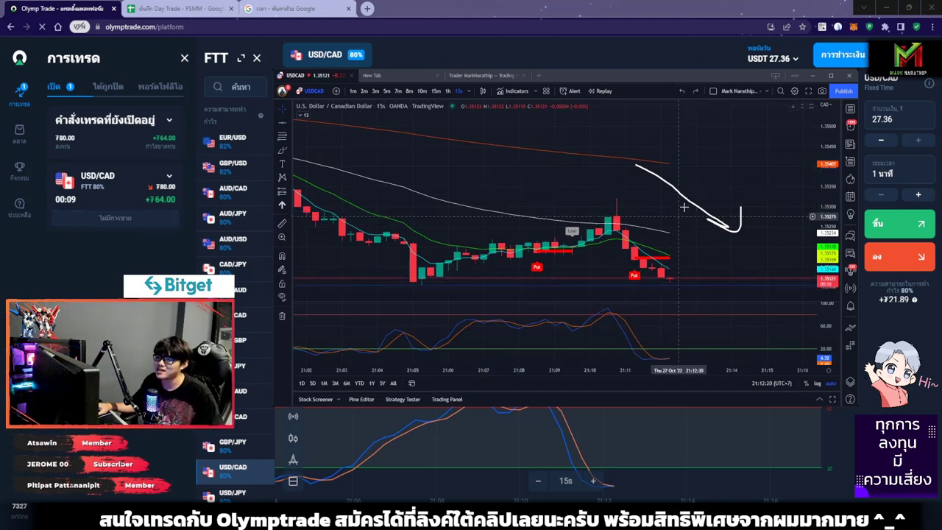
{"action": "left_click", "coordinate": [682, 91]}
Step: Reduce the height of the oscillator pane and examine the latest USD/CAD candles
{"action": "left_click_drag", "start_coordinate": [682, 301], "coordinate": [681, 322]}
{"action": "scroll", "coordinate": [759, 253], "scroll_direction": "down", "scroll_amount": 5}
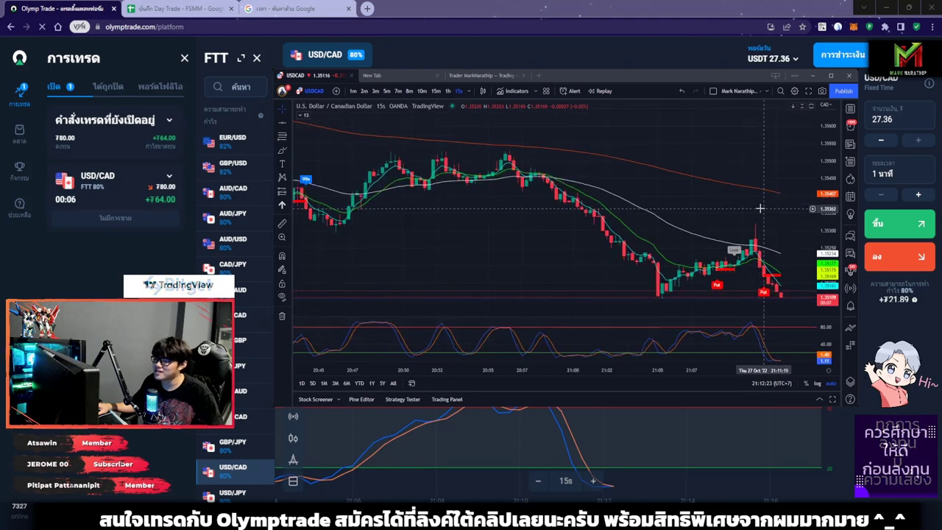
{"action": "scroll", "coordinate": [759, 254], "scroll_direction": "up", "scroll_amount": 4}
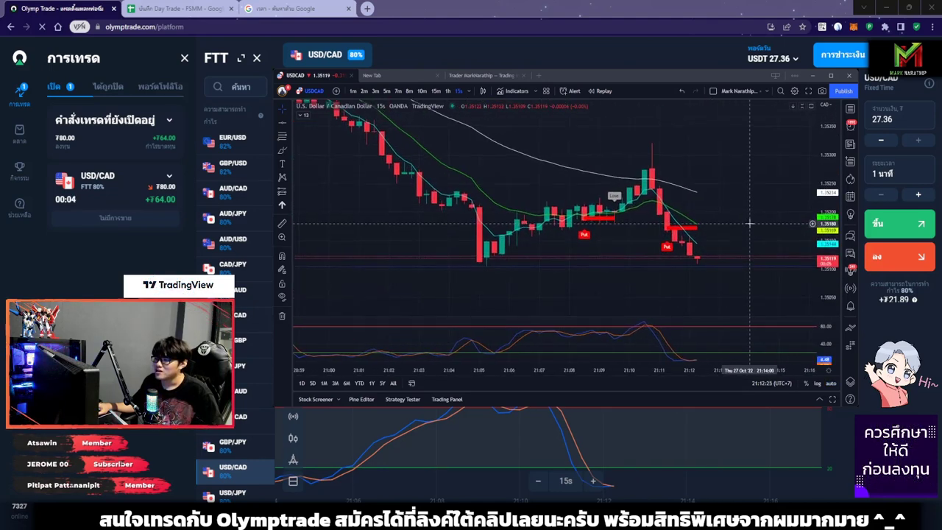
Step: Switch to the day-trading log and record an 80% result for order 13
{"action": "scroll", "coordinate": [765, 206], "scroll_direction": "up", "scroll_amount": 3}
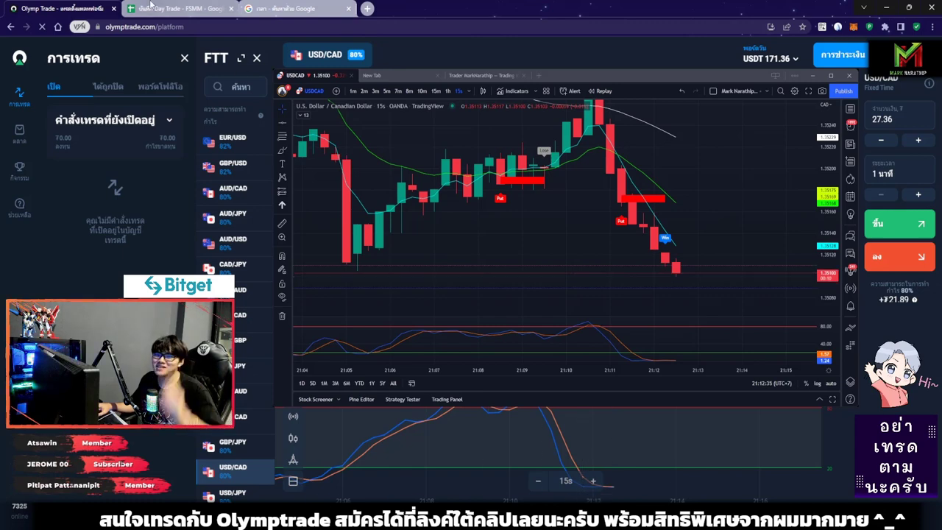
{"action": "key", "text": "ctrl+Tab"}
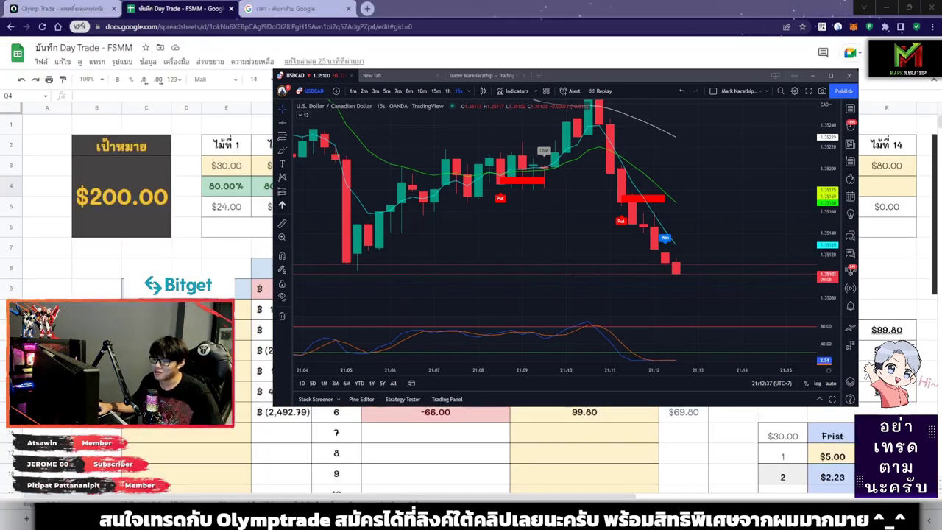
{"action": "key", "text": "alt+Tab"}
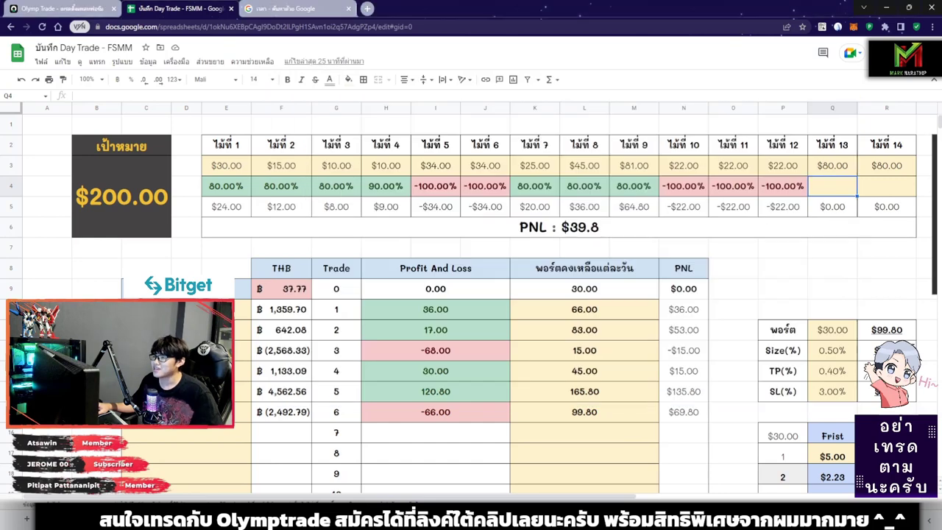
{"action": "scroll", "coordinate": [664, 228], "scroll_direction": "right", "scroll_amount": 5}
{"action": "type", "text": "80"}
{"action": "key", "text": "Return"}
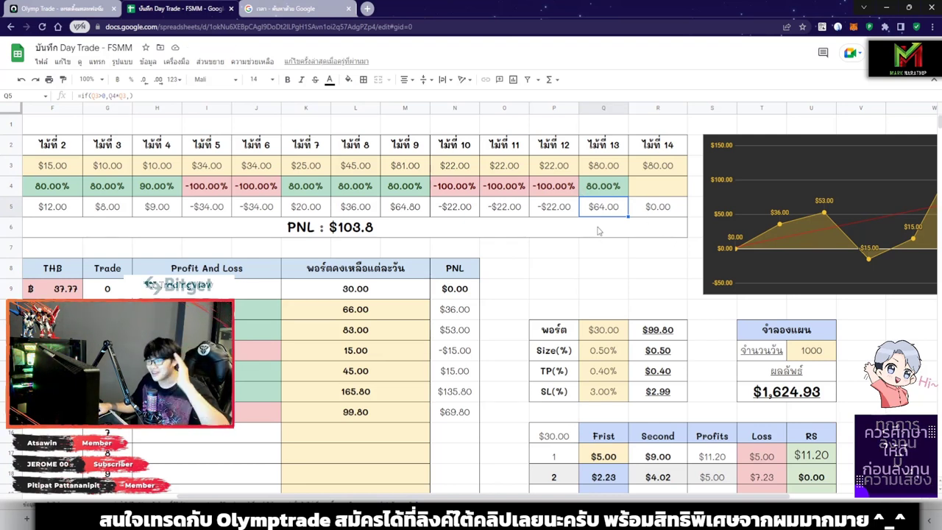
Step: Try a -100% result for order 14 and compare its profit and loss with order 13's
{"action": "left_click", "coordinate": [664, 190]}
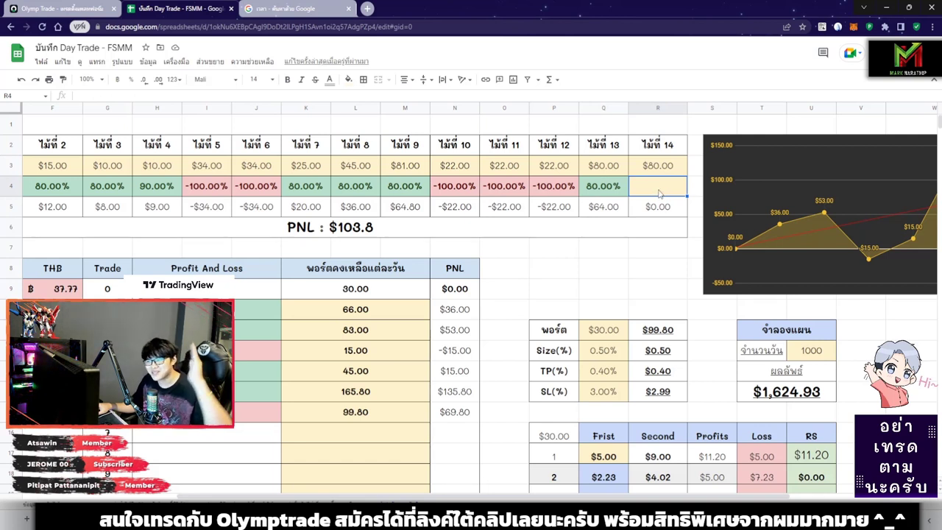
{"action": "type", "text": "-100"}
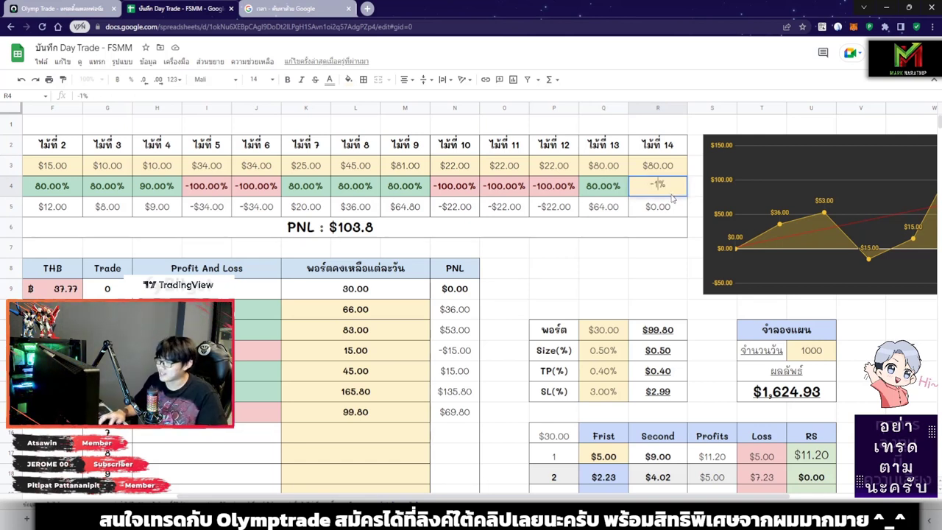
{"action": "key", "text": "Return"}
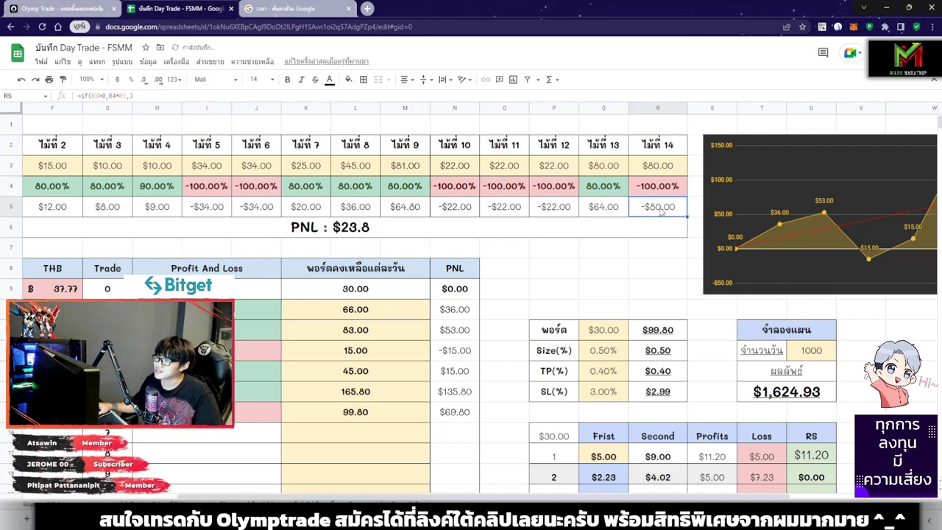
{"action": "left_click", "coordinate": [605, 211]}
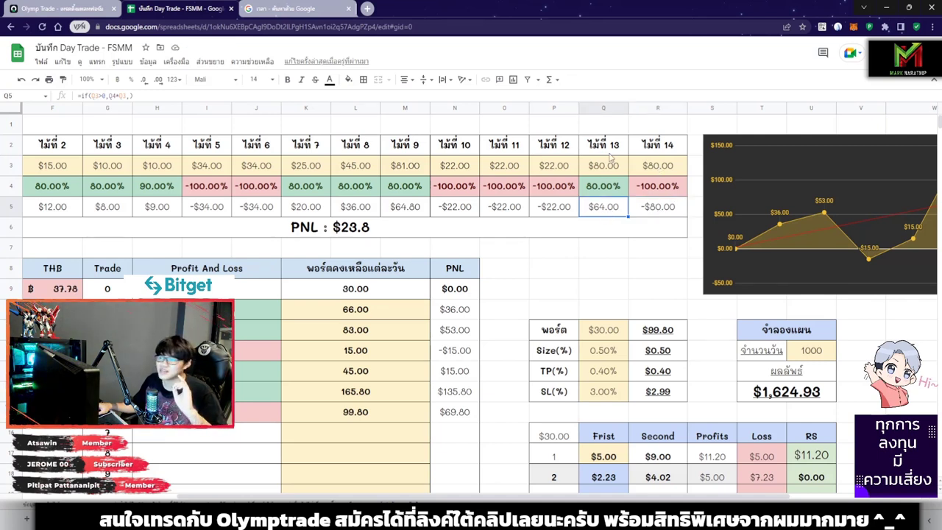
{"action": "left_click_drag", "start_coordinate": [605, 147], "coordinate": [609, 212]}
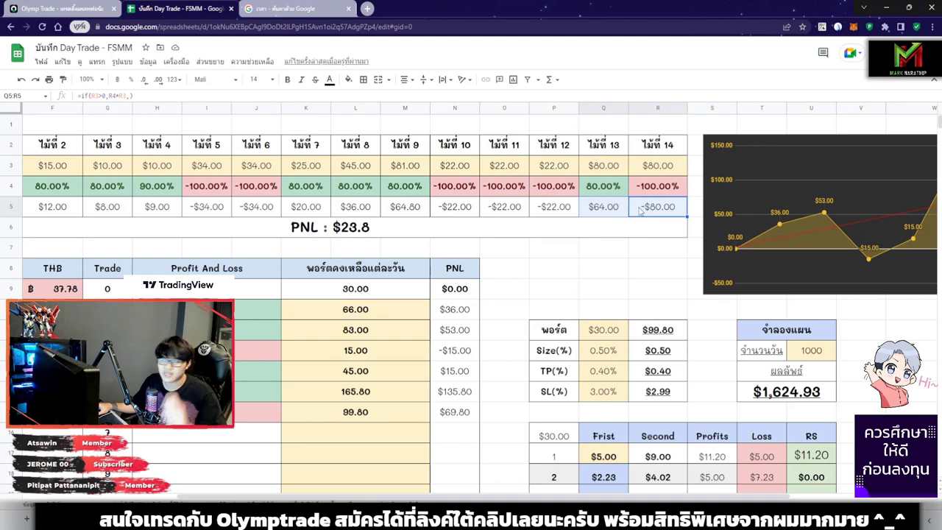
{"action": "left_click", "coordinate": [600, 211]}
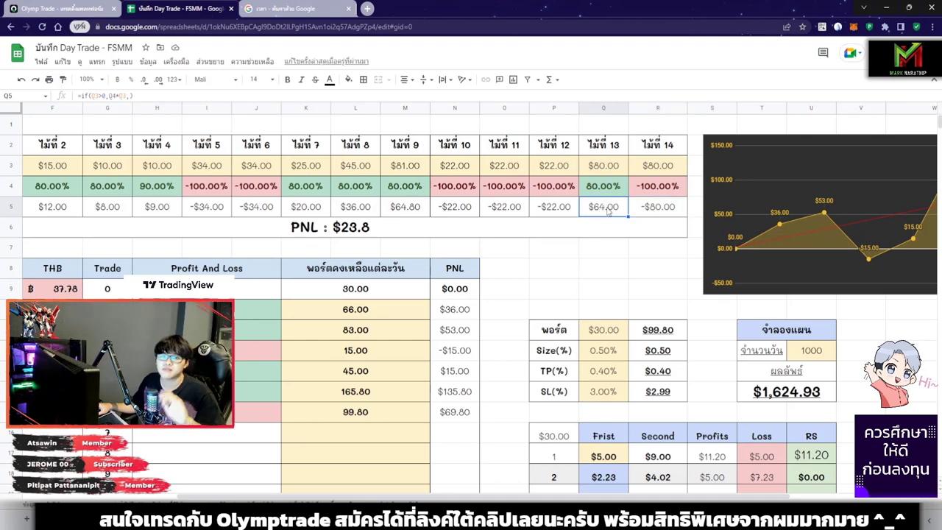
Step: Enter =K15-16 as trade 7's remaining balance in the daily results table
{"action": "scroll", "coordinate": [525, 324], "scroll_direction": "down", "scroll_amount": 3}
{"action": "scroll", "coordinate": [525, 324], "scroll_direction": "left", "scroll_amount": 3}
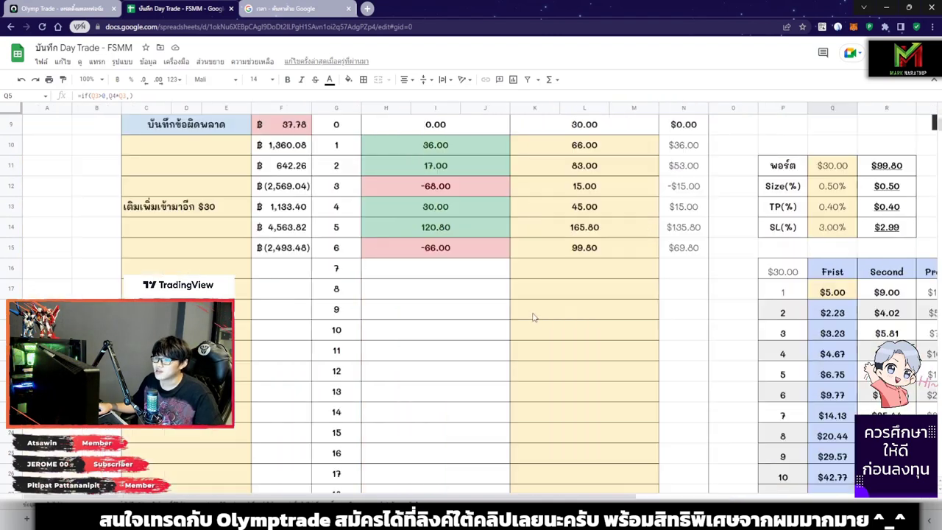
{"action": "left_click", "coordinate": [570, 276]}
{"action": "type", "text": "=K15"}
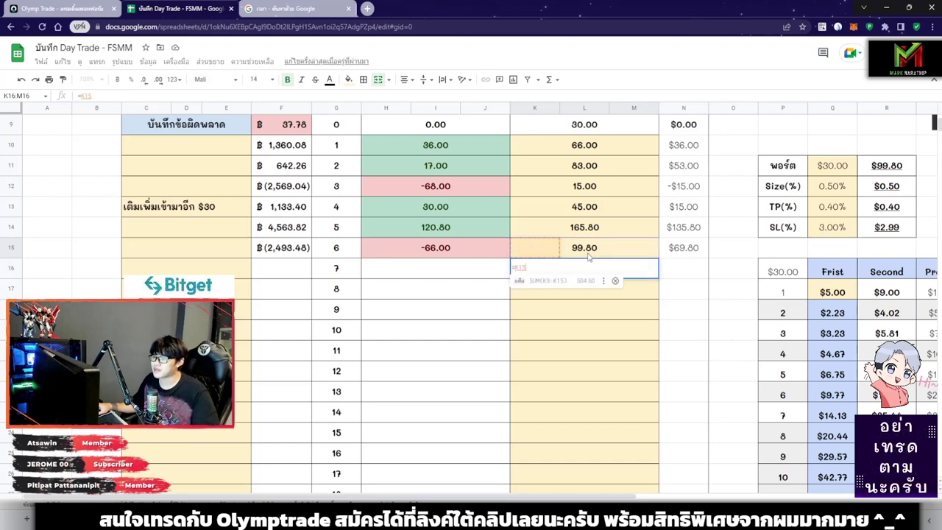
{"action": "type", "text": "-16"}
{"action": "key", "text": "Return"}
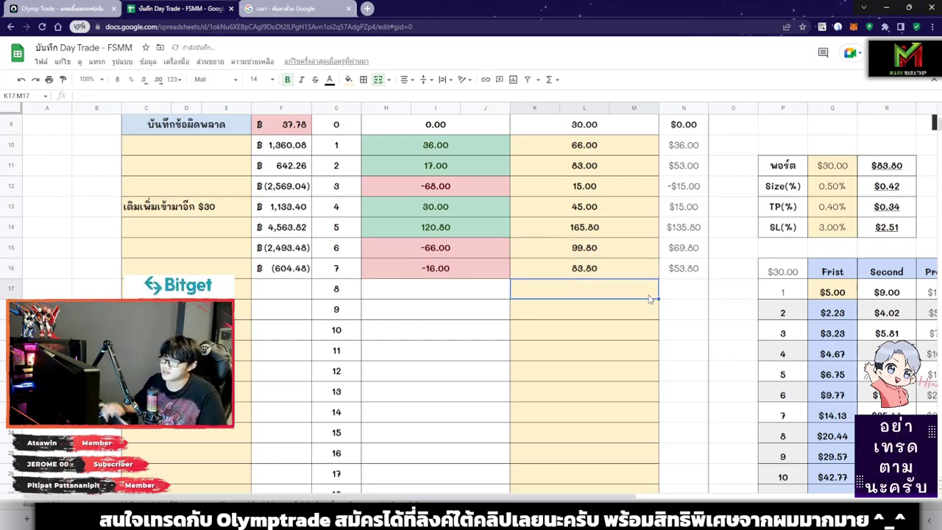
Step: Extend trade 7's remaining balance formula to =K15-16+30
{"action": "left_click", "coordinate": [598, 278]}
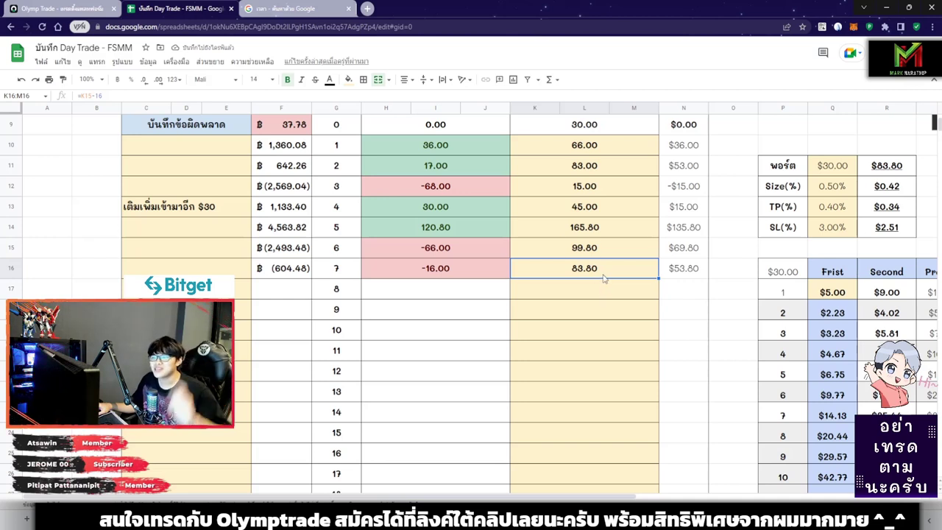
{"action": "double_click", "coordinate": [603, 278]}
{"action": "key", "text": "BackSpace"}
{"action": "key", "text": "BackSpace"}
{"action": "key", "text": "BackSpace"}
{"action": "type", "text": "+14"}
{"action": "key", "text": "Return"}
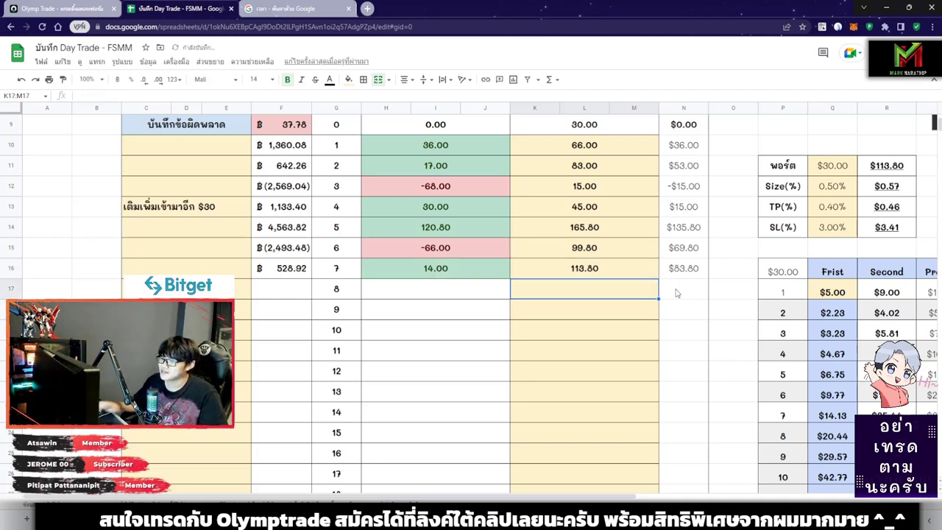
Step: Clear trade 7's remaining balance and order 14's trial result
{"action": "key", "text": "Up"}
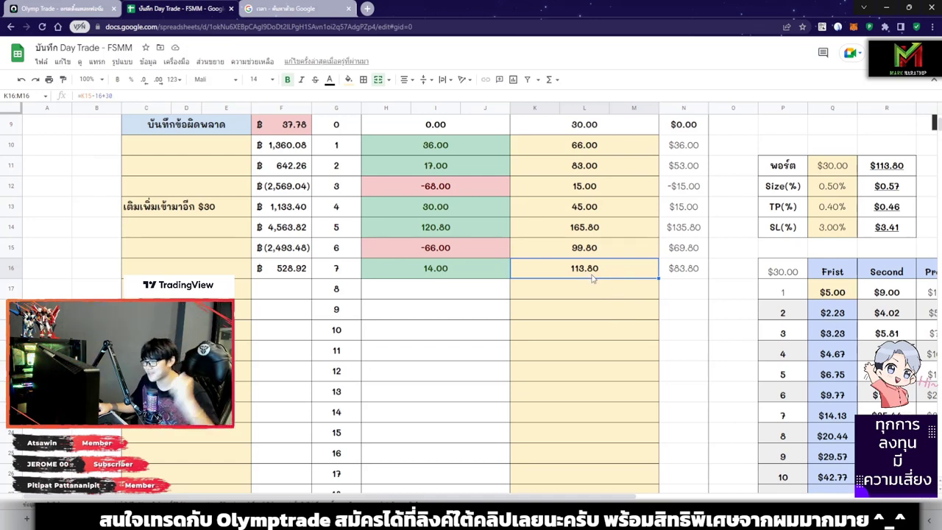
{"action": "key", "text": "Delete"}
{"action": "scroll", "coordinate": [615, 258], "scroll_direction": "up", "scroll_amount": 3}
{"action": "scroll", "coordinate": [601, 245], "scroll_direction": "left", "scroll_amount": 3}
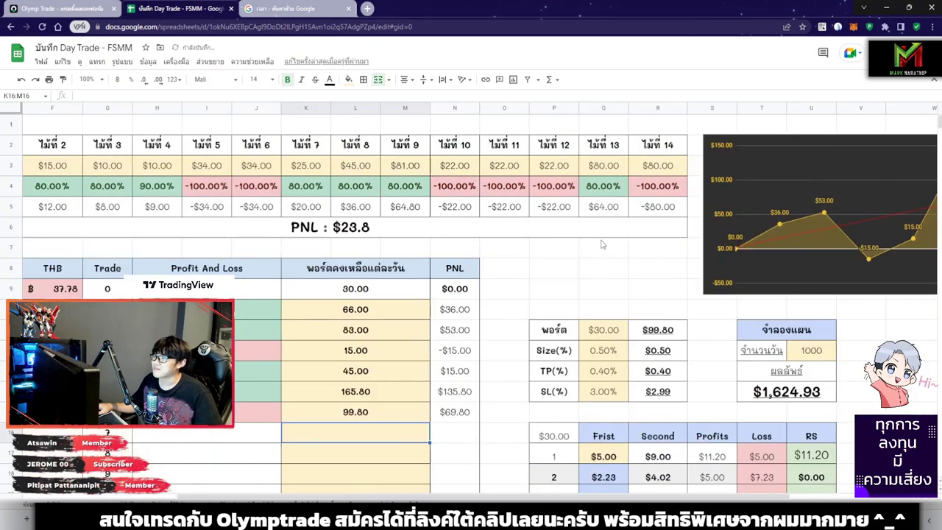
{"action": "left_click", "coordinate": [661, 185]}
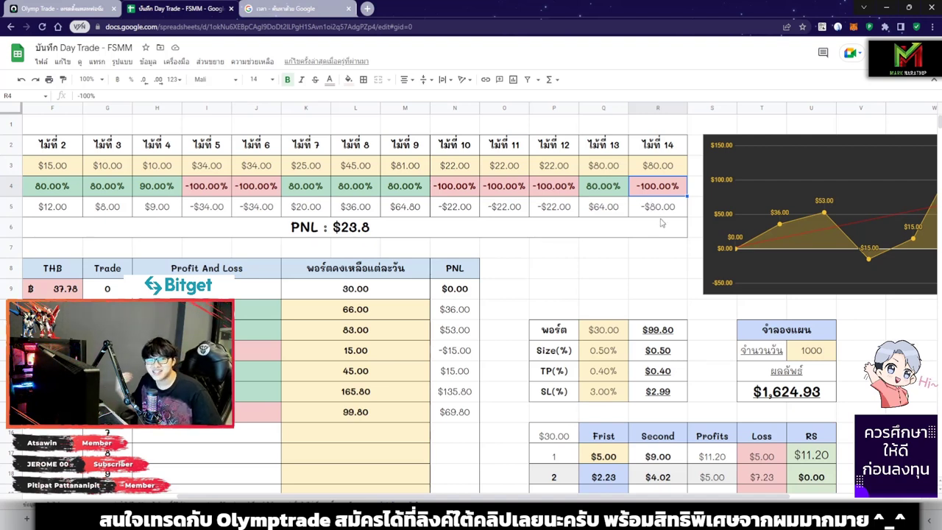
{"action": "key", "text": "Delete"}
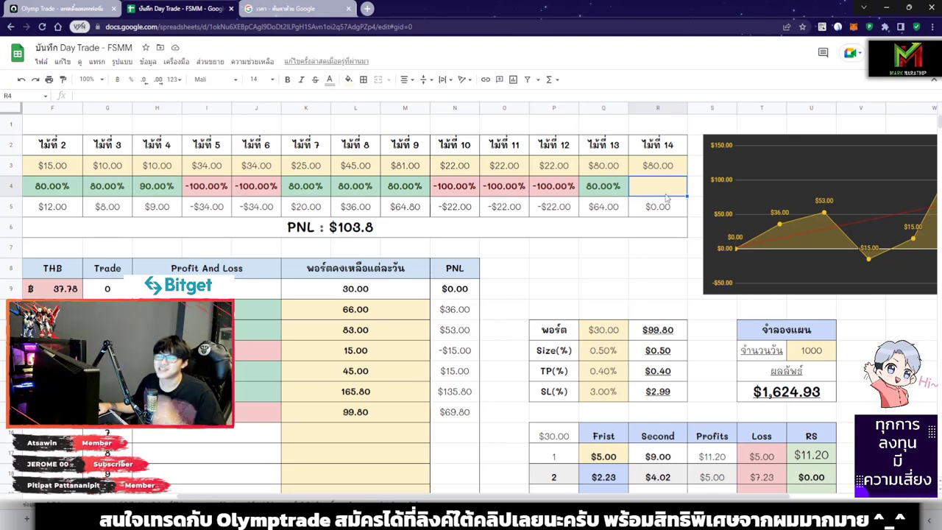
Step: Compare the trading platform's account balance with trade 6's remaining balance in the log
{"action": "left_click", "coordinate": [60, 10]}
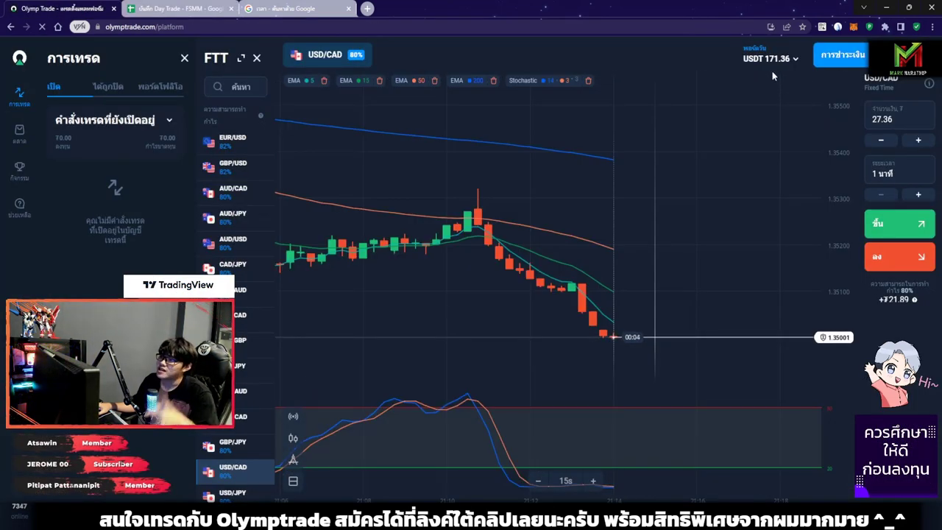
{"action": "left_click", "coordinate": [176, 8]}
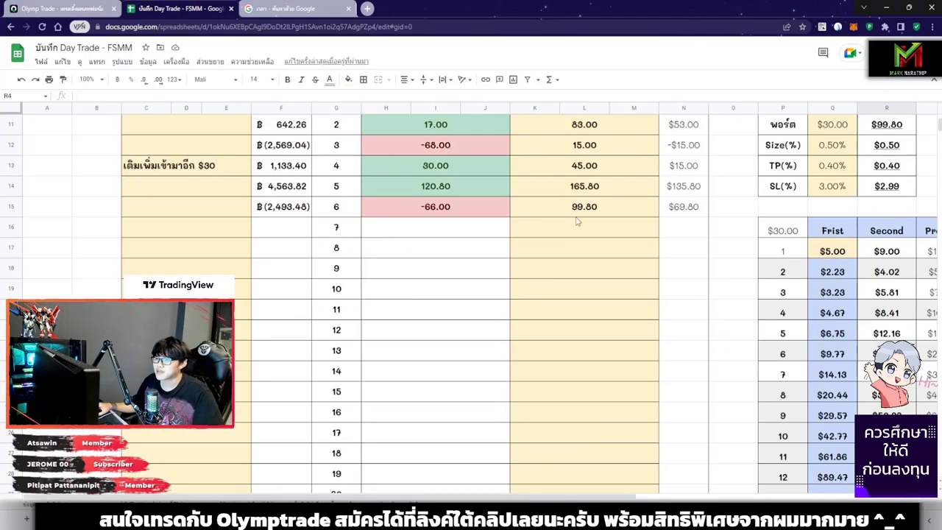
{"action": "left_click", "coordinate": [582, 214]}
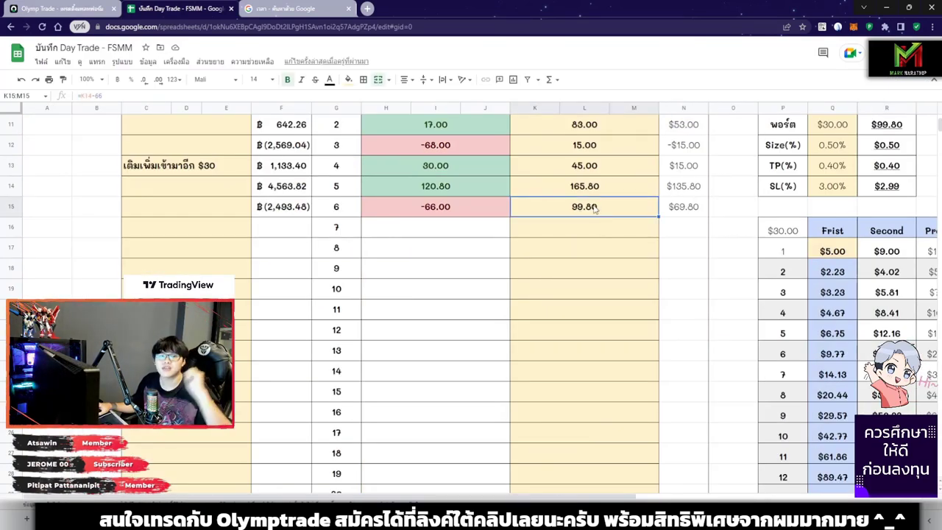
{"action": "left_click", "coordinate": [59, 8]}
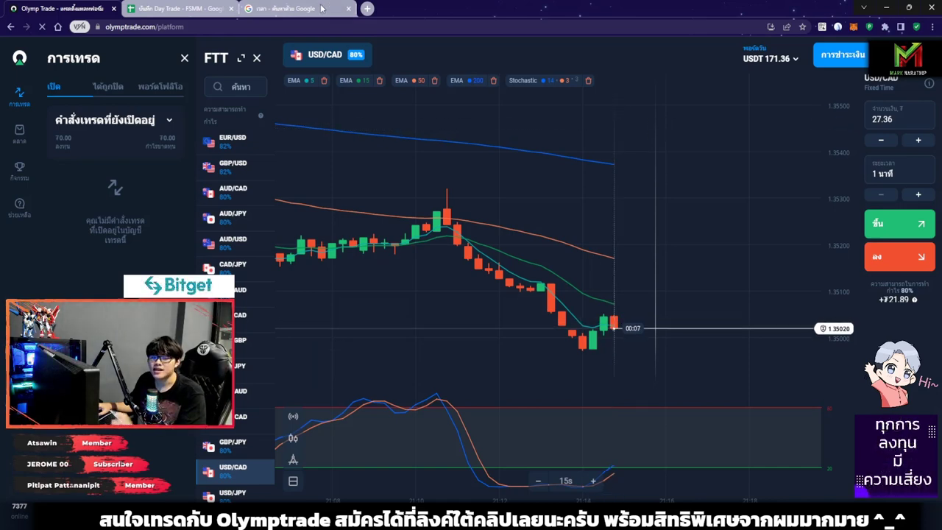
Step: Record 163.80 as trade 7's remaining balance in the log and select order 14's empty result cell
{"action": "left_click", "coordinate": [176, 8]}
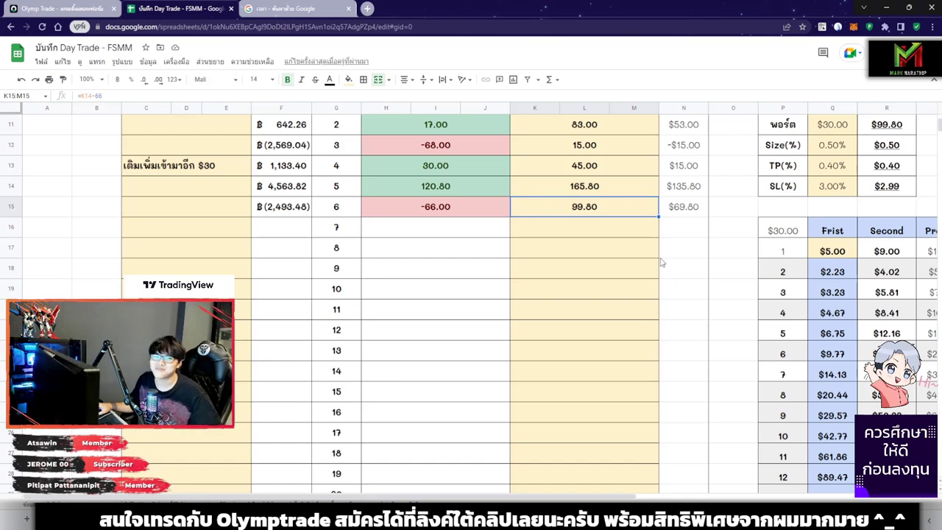
{"action": "scroll", "coordinate": [660, 262], "scroll_direction": "up", "scroll_amount": 3}
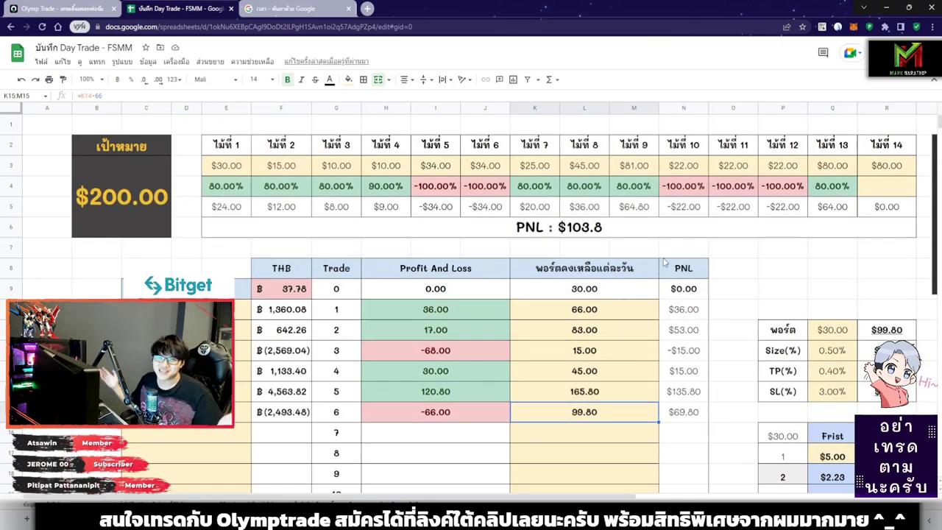
{"action": "scroll", "coordinate": [661, 263], "scroll_direction": "right", "scroll_amount": 3}
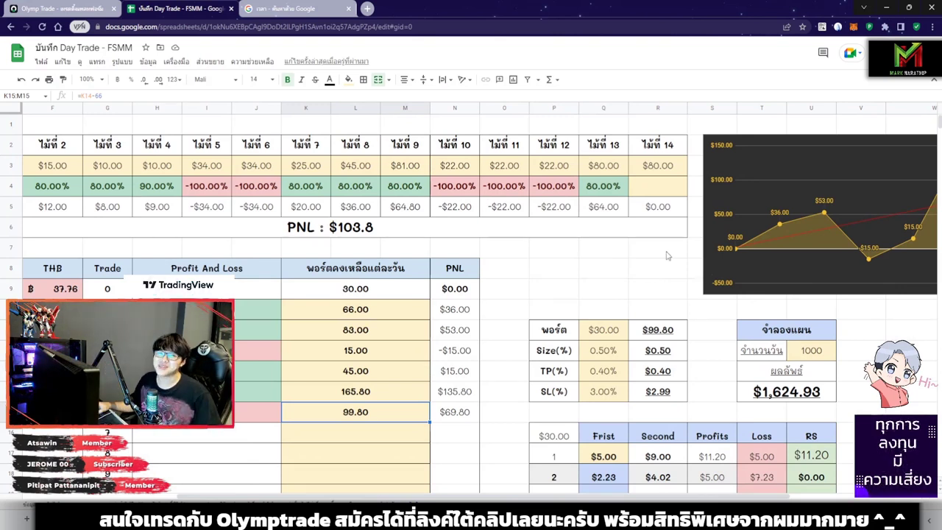
{"action": "left_click", "coordinate": [657, 187]}
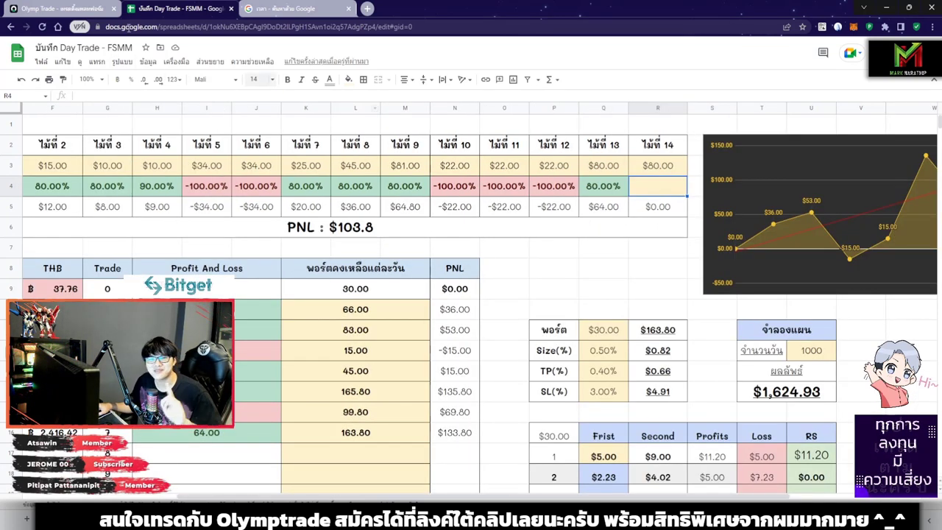
Step: Return to the trading platform, set the trade amount to 80, and place a one-minute down trade on AUD/CAD
{"action": "key", "text": "ctrl+1"}
{"action": "double_click", "coordinate": [882, 119]}
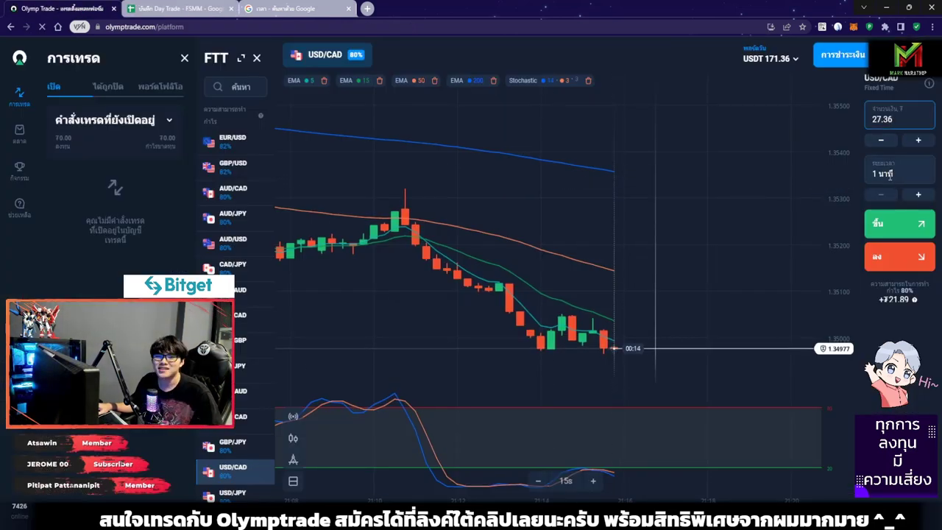
{"action": "type", "text": "80"}
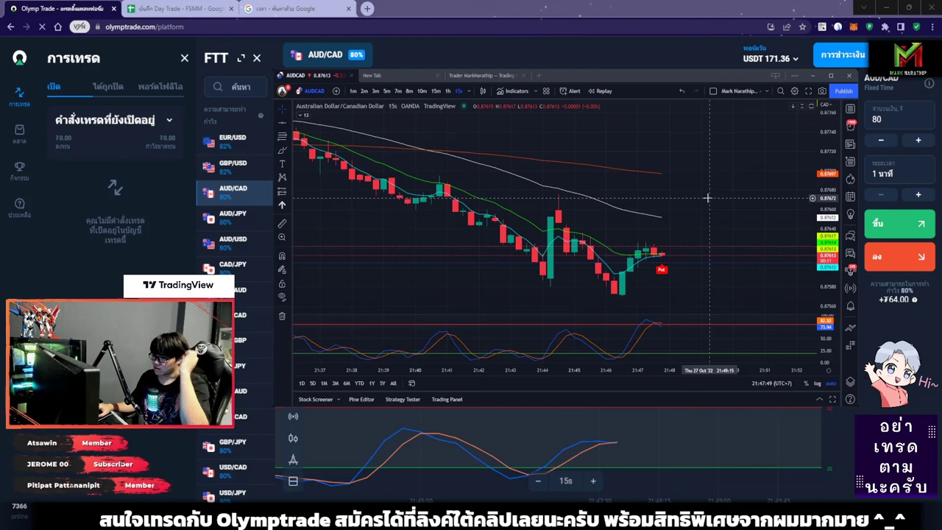
{"action": "scroll", "coordinate": [707, 198], "scroll_direction": "up", "scroll_amount": 3}
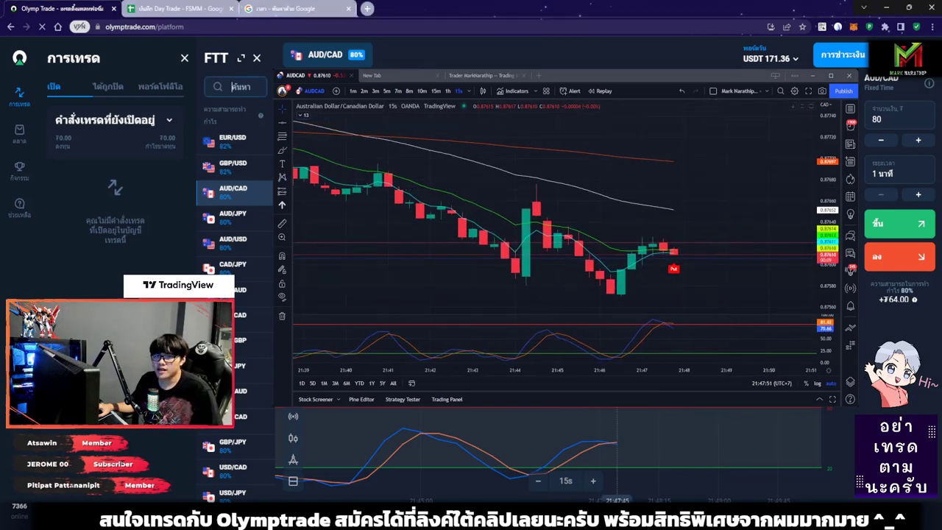
{"action": "scroll", "coordinate": [704, 268], "scroll_direction": "up", "scroll_amount": 2}
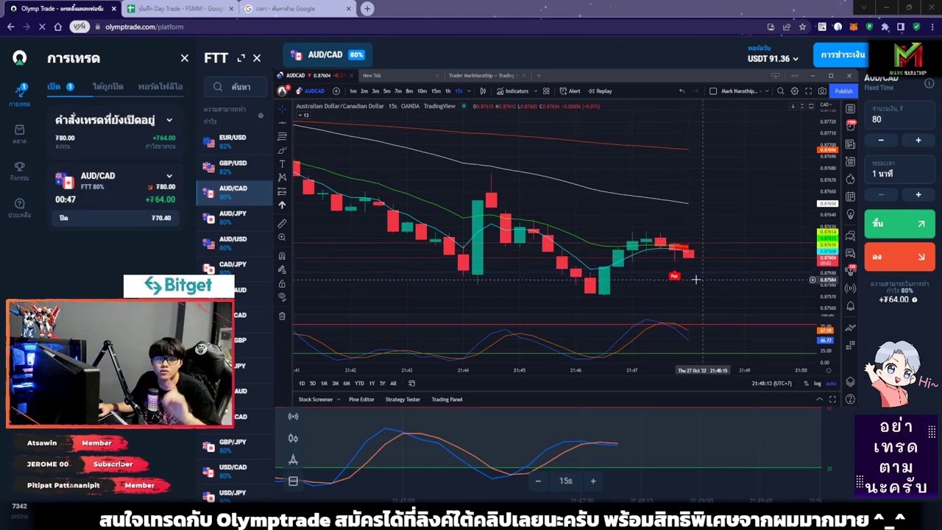
Step: Brush a descending line across the falling highs of the long AUD/CAD downtrend, and undo the stroke
{"action": "scroll", "coordinate": [696, 280], "scroll_direction": "down", "scroll_amount": 15}
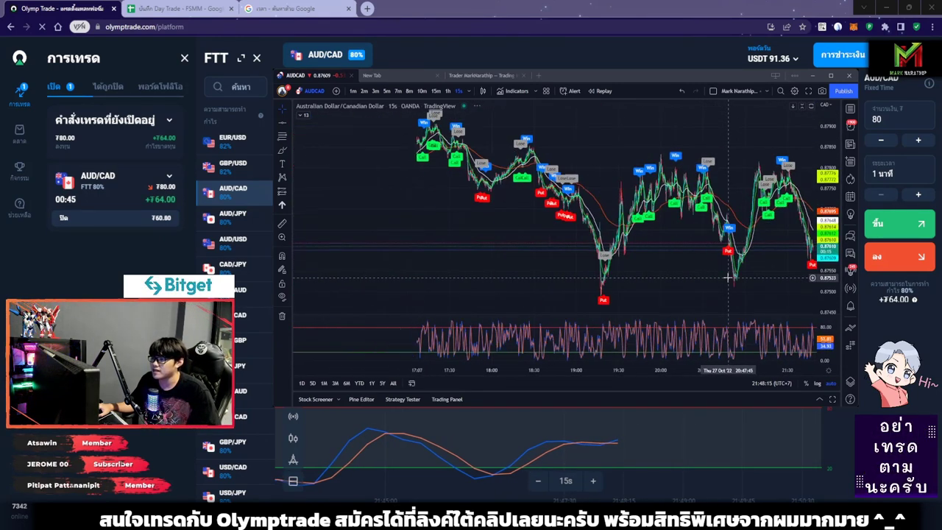
{"action": "scroll", "coordinate": [727, 278], "scroll_direction": "down", "scroll_amount": 10}
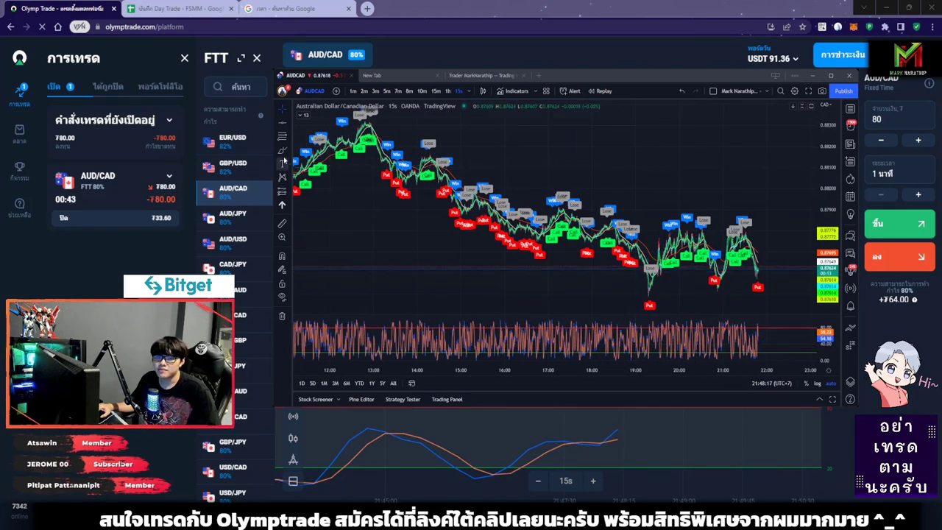
{"action": "left_click", "coordinate": [282, 149]}
{"action": "mouse_move", "coordinate": [360, 117]}
{"action": "left_mouse_down"}
{"action": "mouse_move", "coordinate": [684, 203]}
{"action": "mouse_move", "coordinate": [764, 207]}
{"action": "left_mouse_up"}
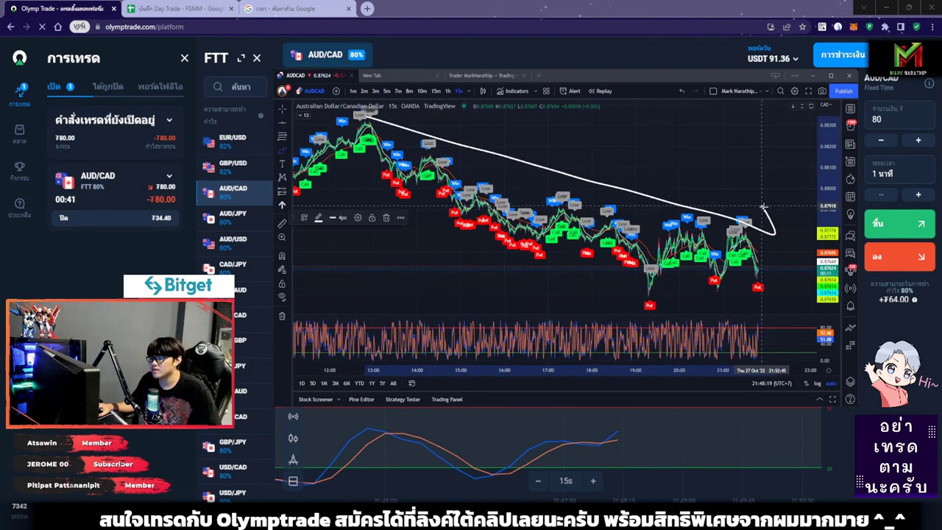
{"action": "left_click", "coordinate": [681, 92]}
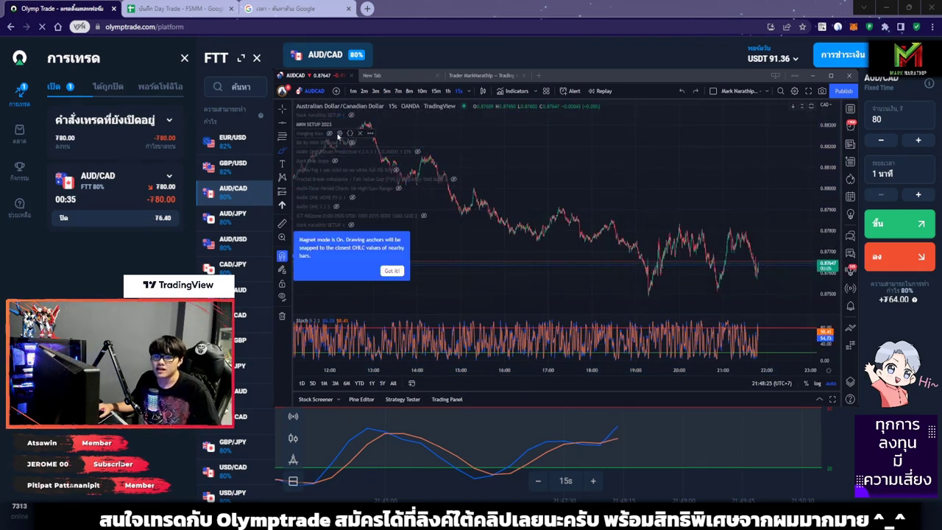
Step: Undo the stray stroke below the AUD/CAD lows and brush a large downward arrow from the recent highs past the latest decline
{"action": "scroll", "coordinate": [663, 254], "scroll_direction": "up", "scroll_amount": 5}
{"action": "key", "text": "ctrl+y"}
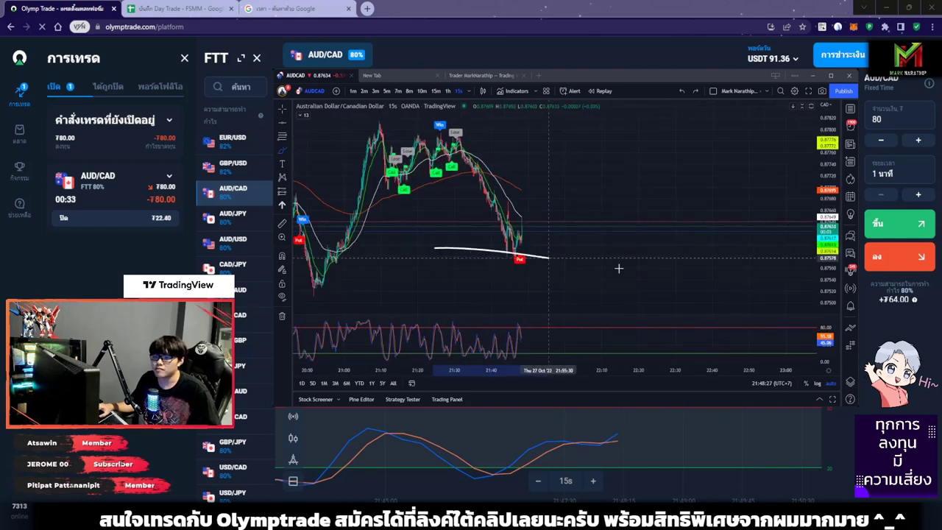
{"action": "left_click", "coordinate": [683, 91]}
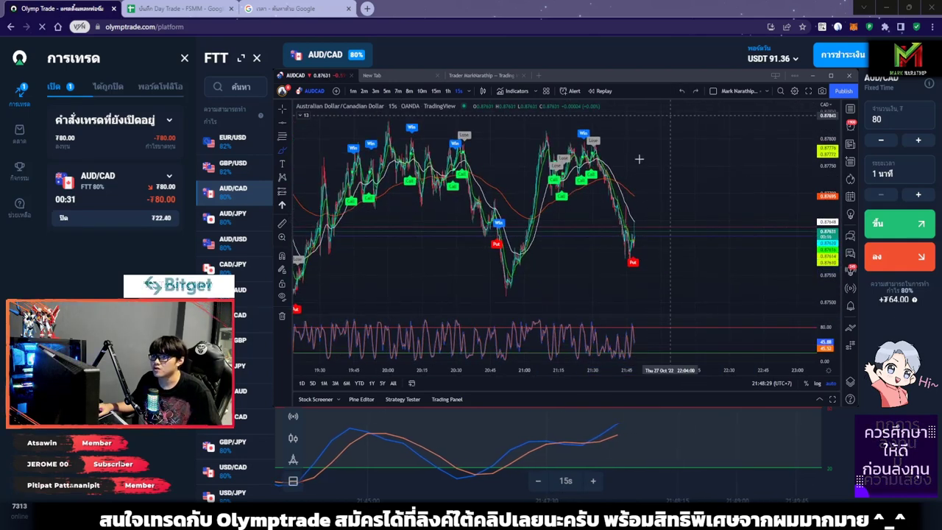
{"action": "left_click_drag", "start_coordinate": [584, 131], "coordinate": [659, 184]}
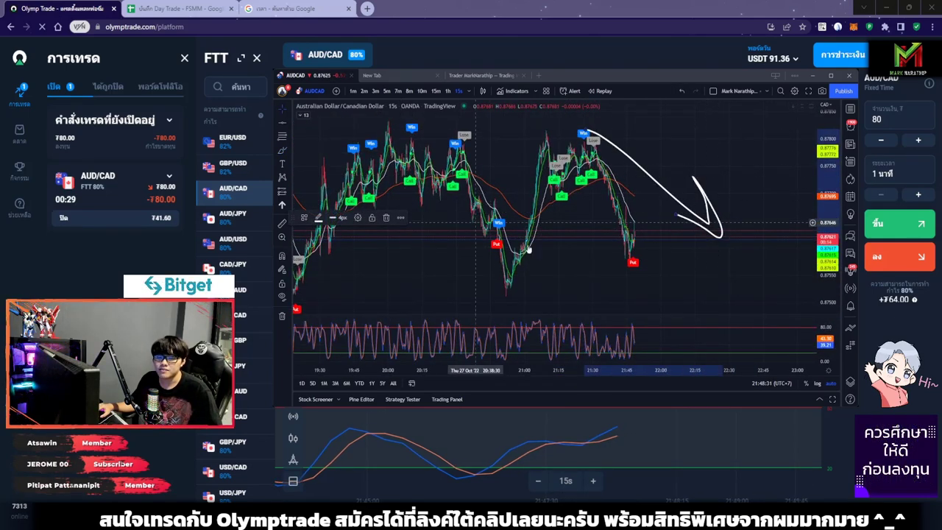
Step: Brush arrows around the Put entry showing the pullback from the low, the falling moving average and the expected drop
{"action": "scroll", "coordinate": [528, 250], "scroll_direction": "up", "scroll_amount": 5}
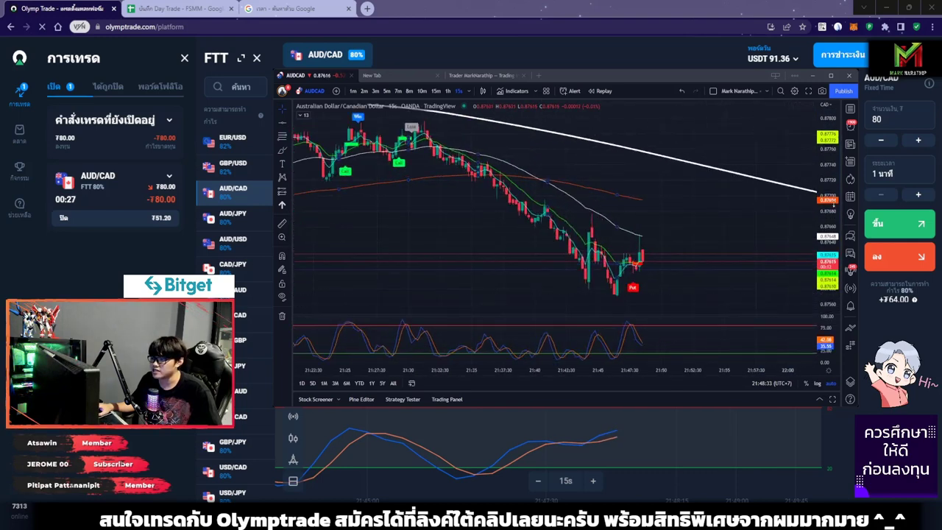
{"action": "scroll", "coordinate": [573, 221], "scroll_direction": "up", "scroll_amount": 5}
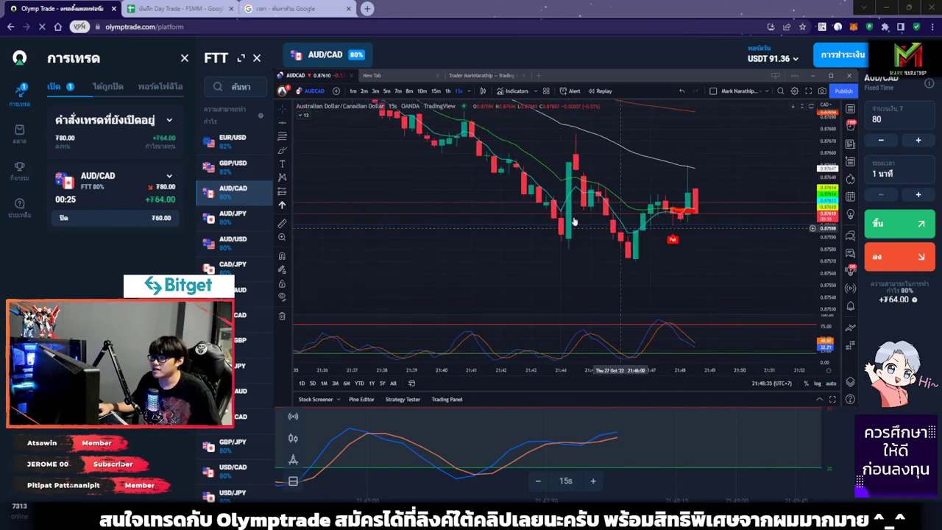
{"action": "scroll", "coordinate": [286, 127], "scroll_direction": "right", "scroll_amount": 2}
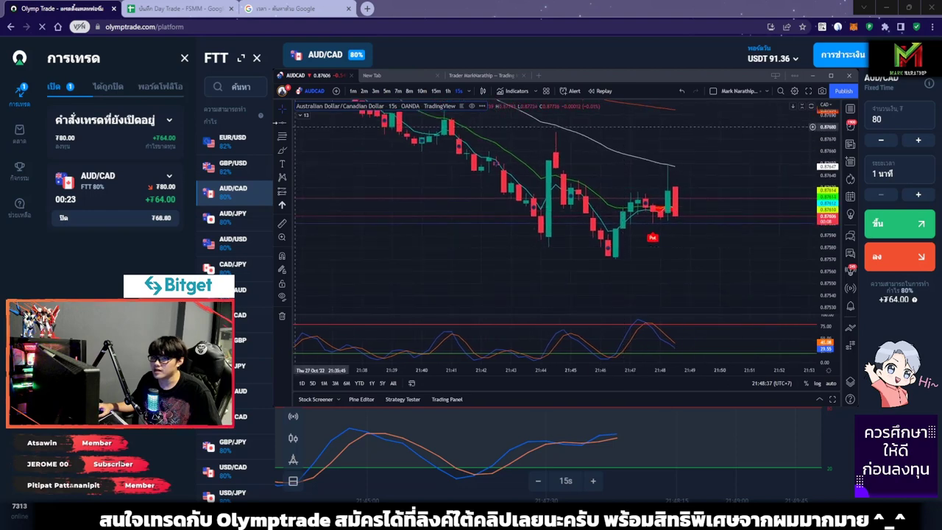
{"action": "left_click", "coordinate": [282, 150]}
{"action": "left_click_drag", "start_coordinate": [587, 251], "coordinate": [618, 214]}
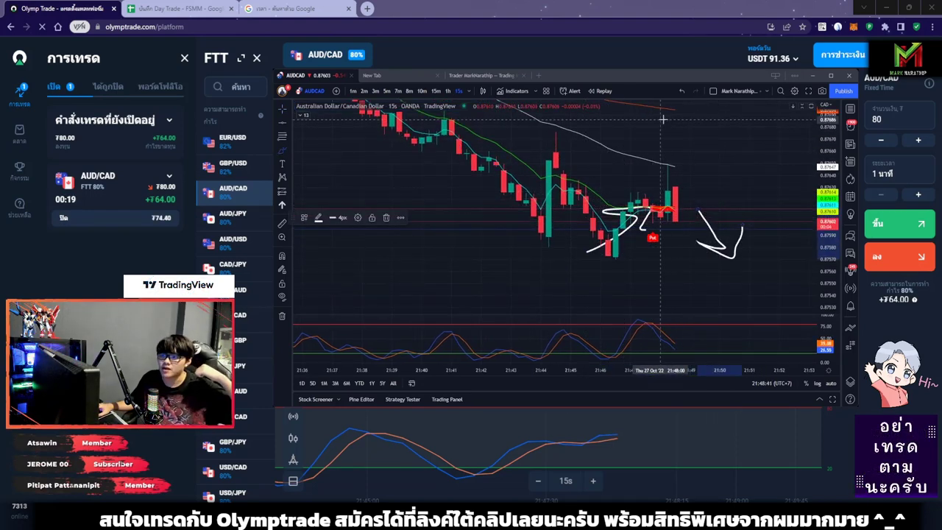
{"action": "left_click_drag", "start_coordinate": [662, 118], "coordinate": [771, 178]}
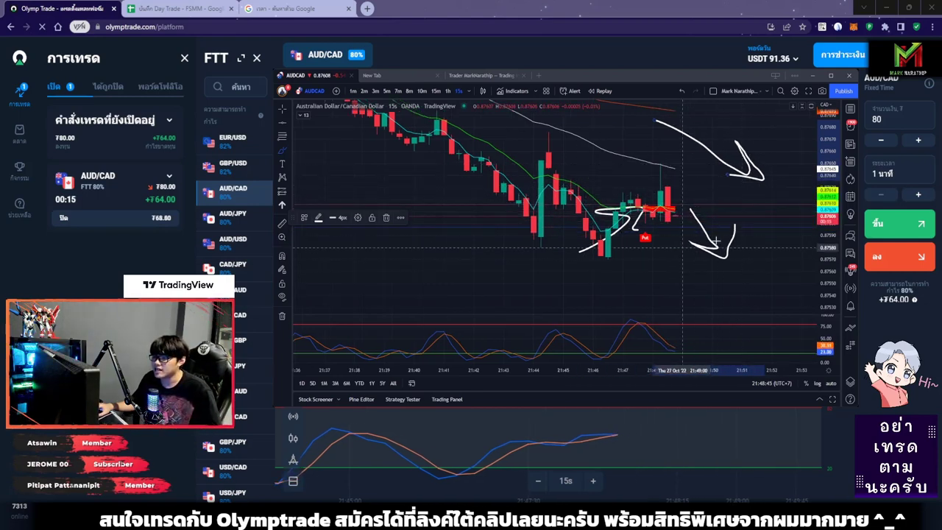
{"action": "mouse_move", "coordinate": [680, 224]}
{"action": "left_mouse_down"}
{"action": "mouse_move", "coordinate": [682, 259]}
{"action": "mouse_move", "coordinate": [704, 246]}
{"action": "left_mouse_up"}
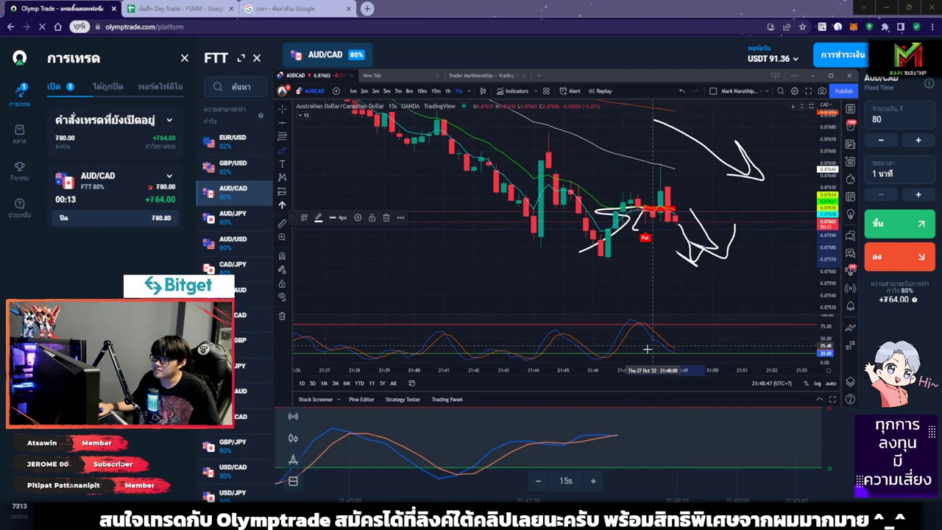
Step: Circle the Stochastic peak near 21:47, brush a falling arrow after it, and undo all the explanatory strokes on the chart
{"action": "mouse_move", "coordinate": [631, 320]}
{"action": "left_mouse_down"}
{"action": "mouse_move", "coordinate": [691, 332]}
{"action": "mouse_move", "coordinate": [686, 339]}
{"action": "mouse_move", "coordinate": [692, 244]}
{"action": "mouse_move", "coordinate": [707, 240]}
{"action": "left_mouse_up"}
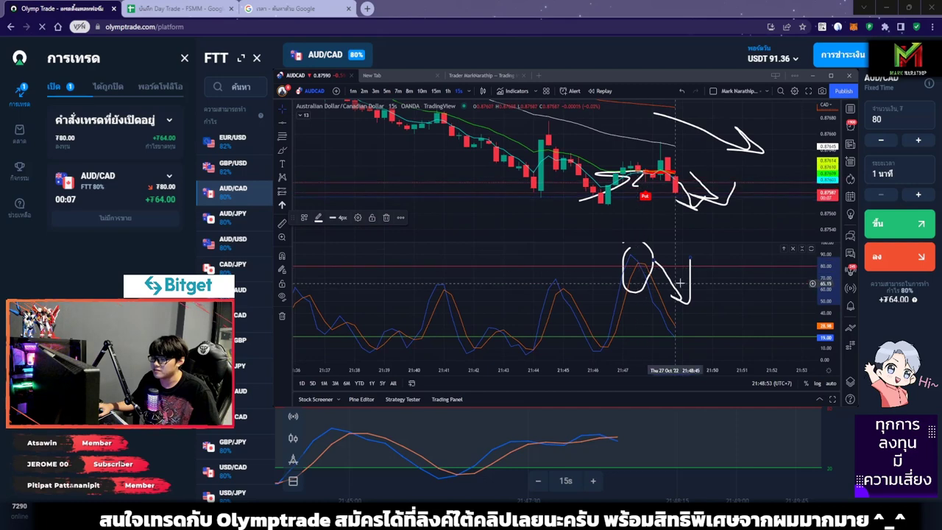
{"action": "key", "text": "ctrl+z"}
{"action": "key", "text": "ctrl+z"}
{"action": "key", "text": "ctrl+z"}
{"action": "key", "text": "ctrl+z"}
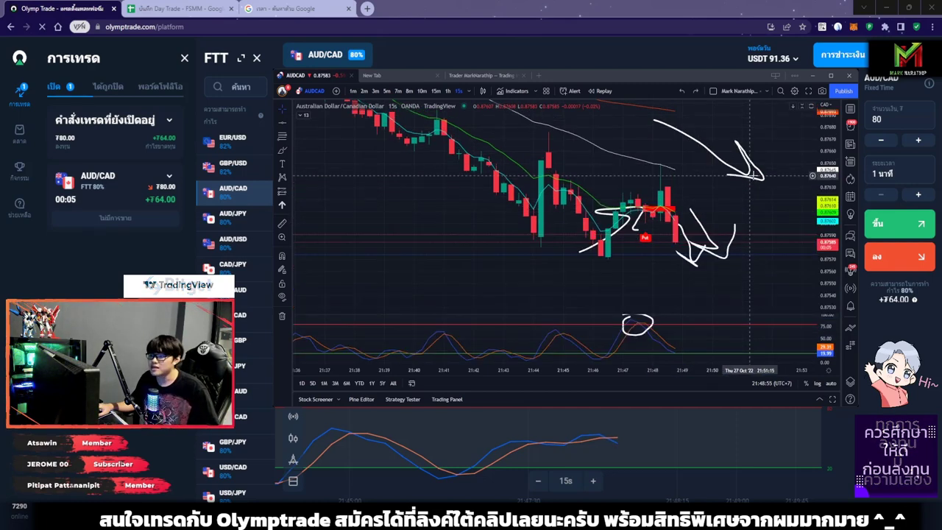
{"action": "key", "text": "ctrl+z"}
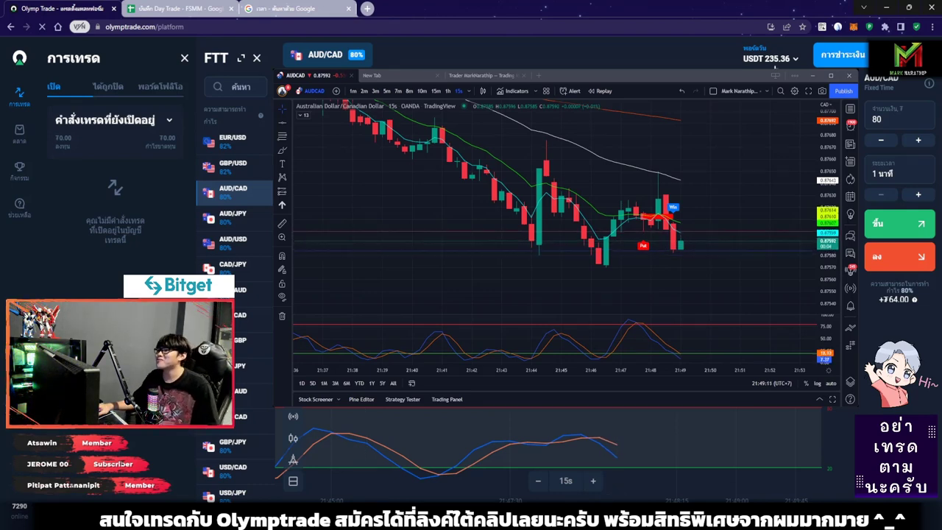
Step: Check the trading platform's account balance, then switch to the trade log and record 80% as order 14's result
{"action": "left_click", "coordinate": [775, 66]}
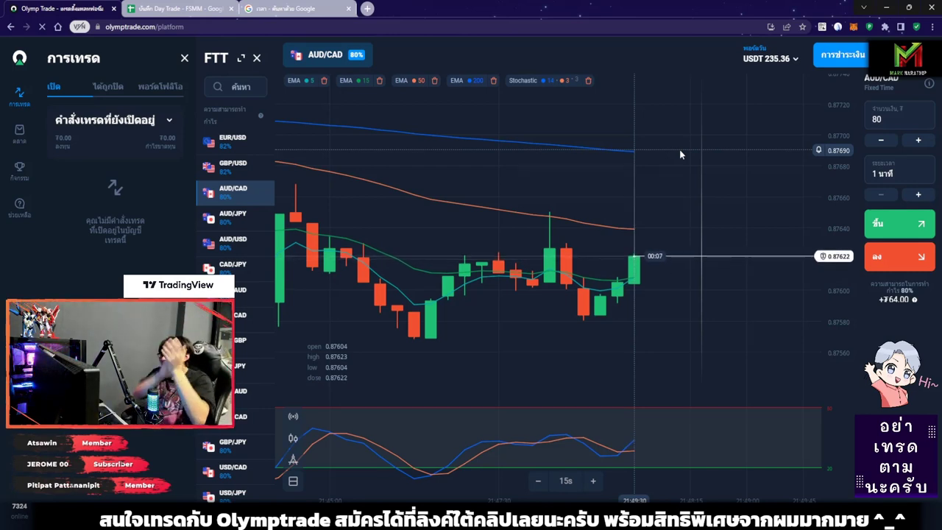
{"action": "left_click", "coordinate": [176, 8]}
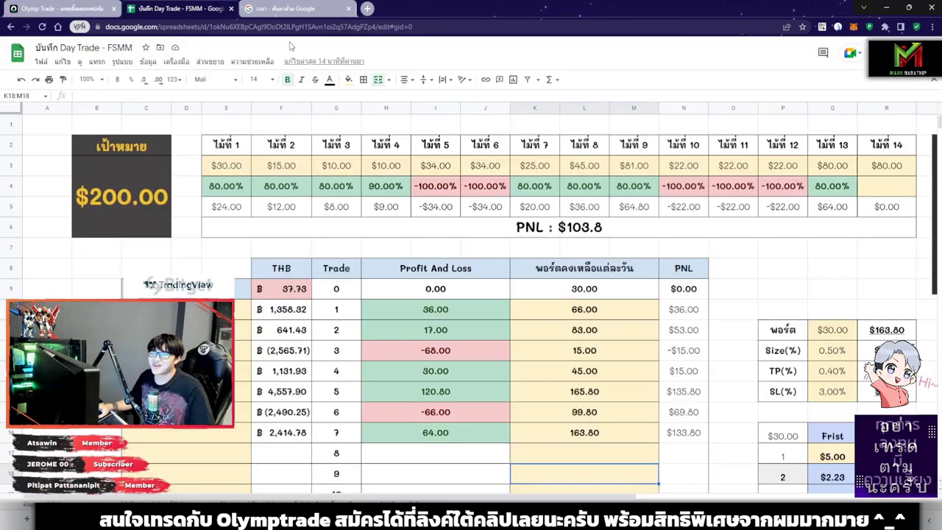
{"action": "left_click", "coordinate": [872, 185]}
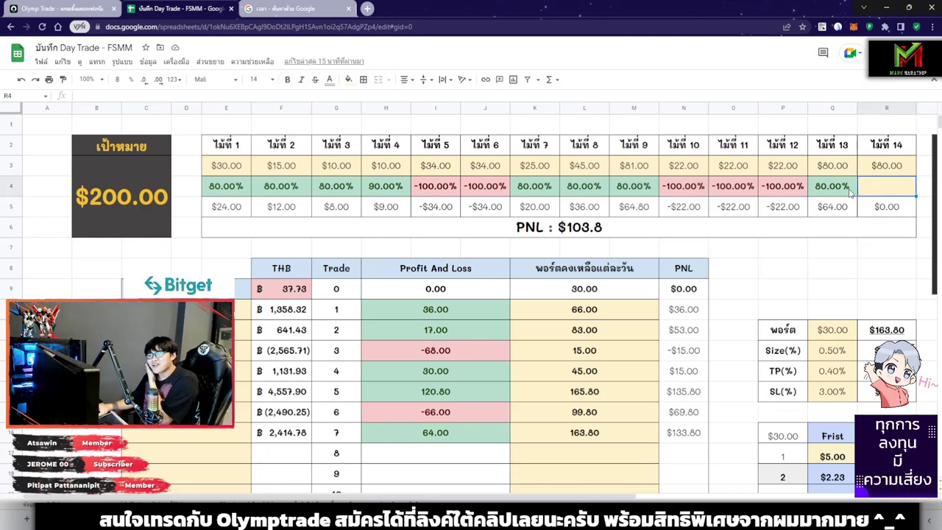
{"action": "left_click", "coordinate": [109, 6]}
{"action": "left_click", "coordinate": [166, 5]}
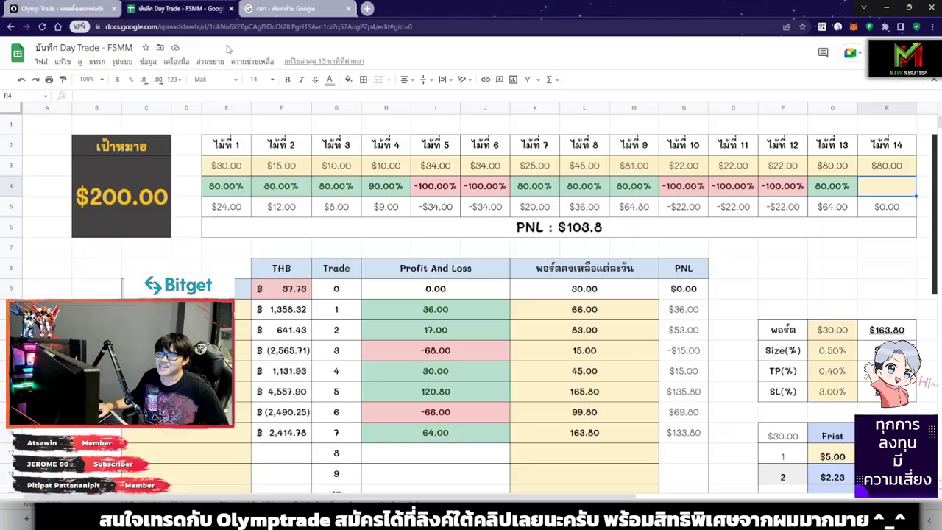
{"action": "key", "text": "Return"}
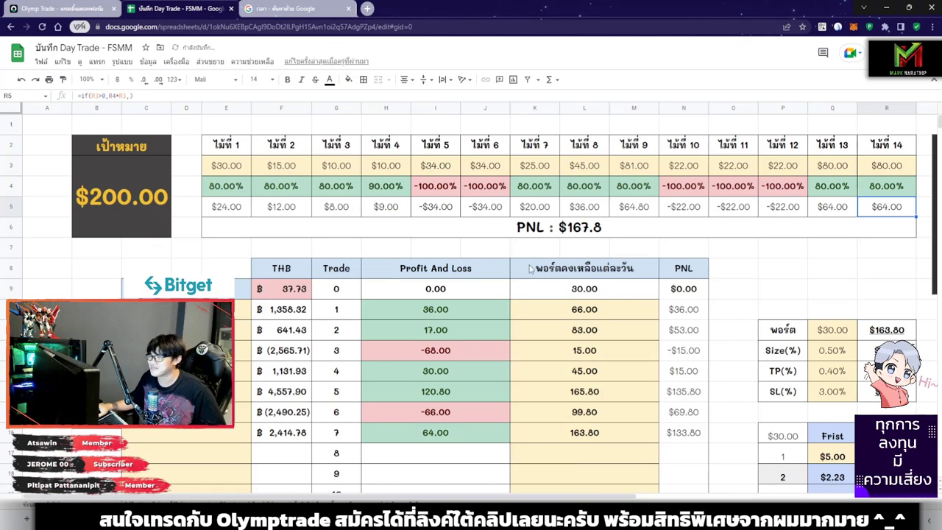
Step: Update trade 7's remaining balance in the log with the formula =K15+128
{"action": "scroll", "coordinate": [530, 269], "scroll_direction": "down", "scroll_amount": 3}
{"action": "left_click", "coordinate": [546, 296]}
{"action": "scroll", "coordinate": [519, 295], "scroll_direction": "up", "scroll_amount": 1}
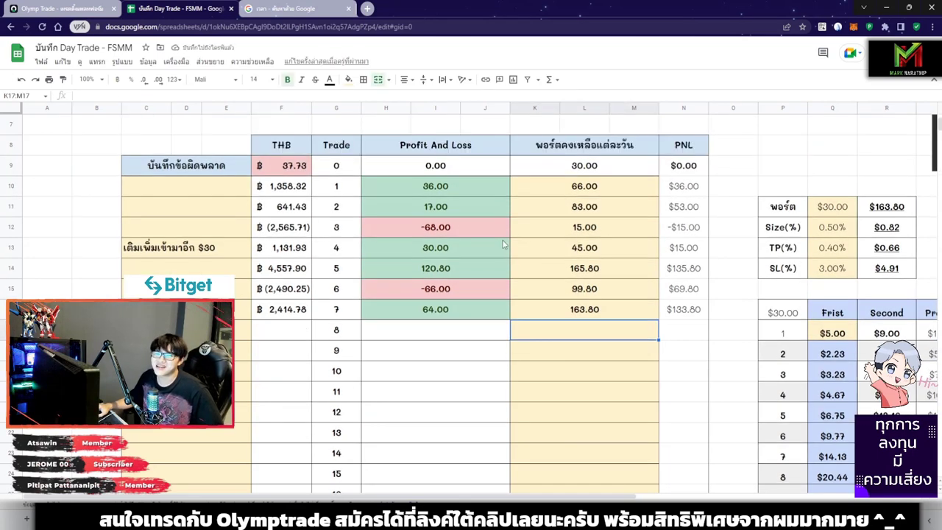
{"action": "scroll", "coordinate": [505, 245], "scroll_direction": "down", "scroll_amount": 2}
{"action": "key", "text": "ctrl+z"}
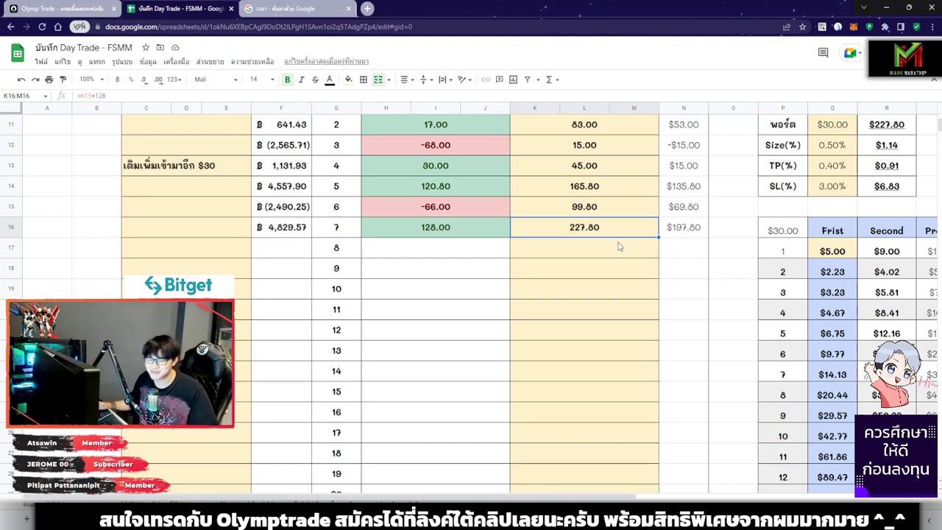
{"action": "left_click", "coordinate": [639, 276]}
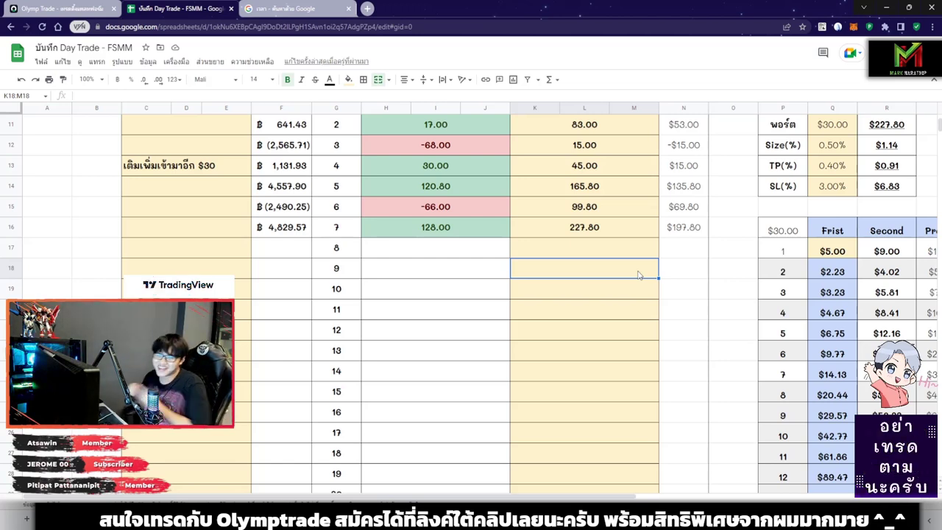
Step: Review the day's order results, total PNL and remaining balances in the trade log
{"action": "scroll", "coordinate": [617, 262], "scroll_direction": "up", "scroll_amount": 5}
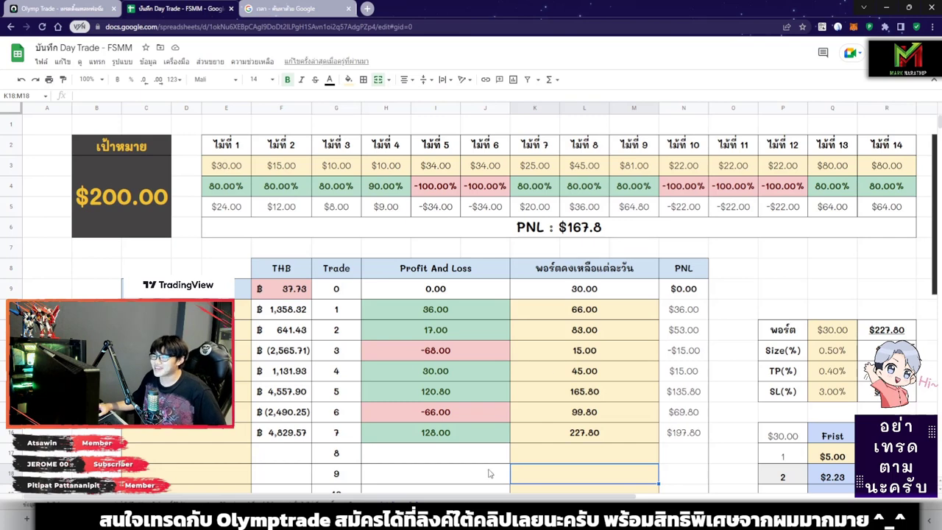
{"action": "left_click_drag", "start_coordinate": [522, 499], "coordinate": [527, 498]}
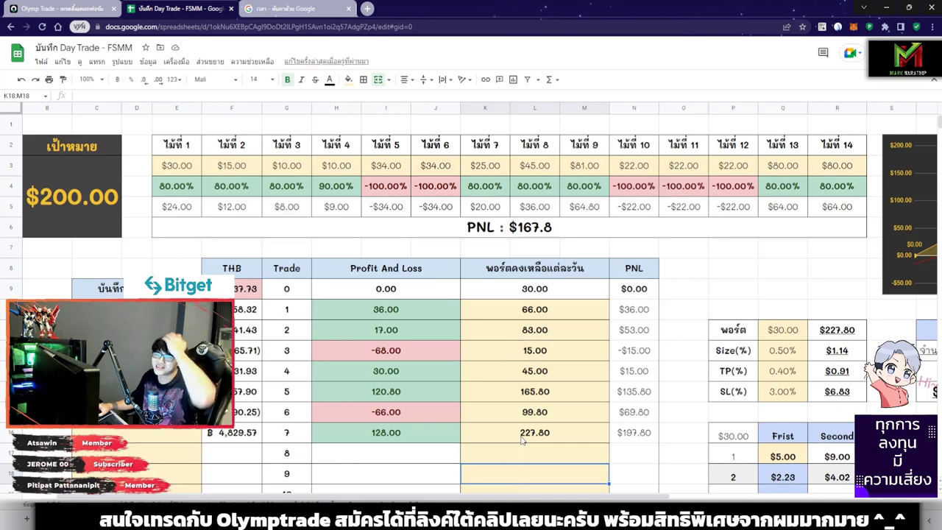
{"action": "scroll", "coordinate": [500, 215], "scroll_direction": "left", "scroll_amount": 1}
{"action": "left_click", "coordinate": [493, 209]}
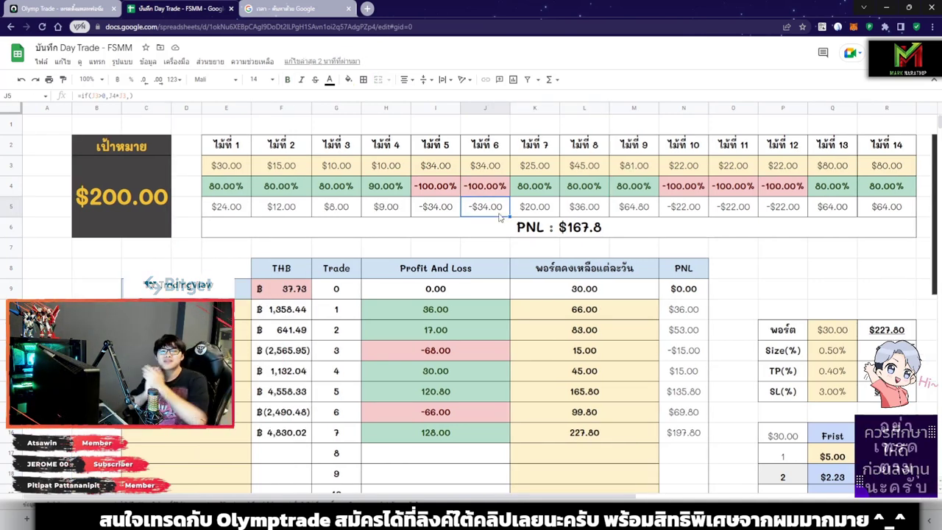
{"action": "scroll", "coordinate": [500, 215], "scroll_direction": "right", "scroll_amount": 1}
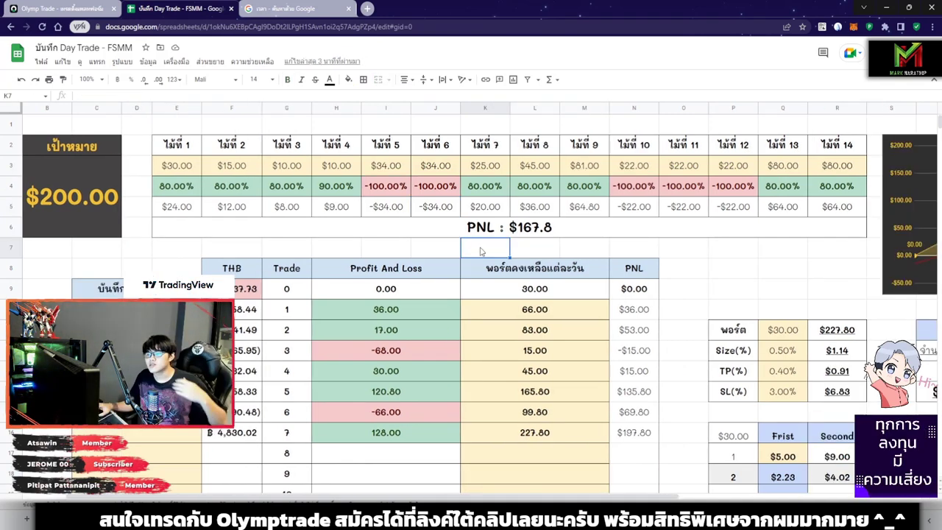
Step: Go through the result row up to order 14, examine losing orders 5, 6 and 12, and view the PNL growth chart
{"action": "key", "text": "Up"}
{"action": "key", "text": "Right"}
{"action": "key", "text": "Right"}
{"action": "key", "text": "Right"}
{"action": "key", "text": "Right"}
{"action": "key", "text": "Right"}
{"action": "key", "text": "Right"}
{"action": "key", "text": "Right"}
{"action": "key", "text": "Right"}
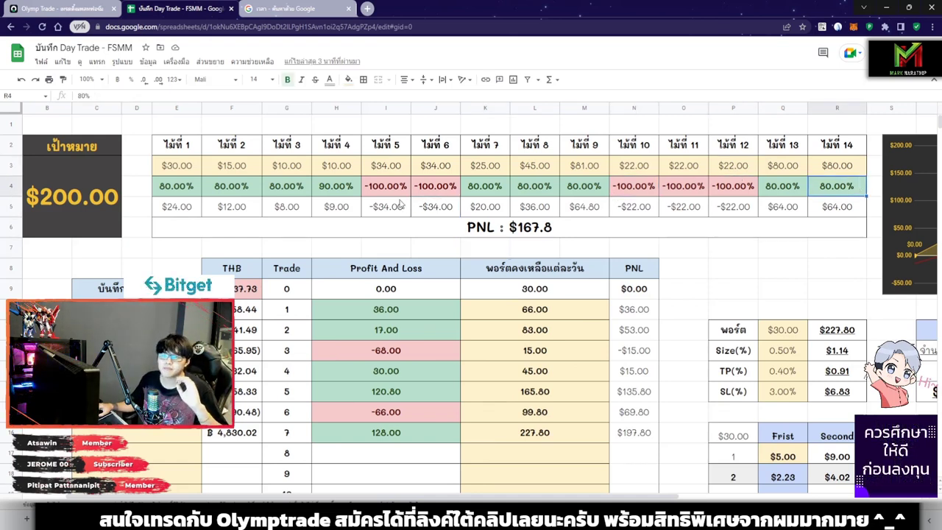
{"action": "left_click", "coordinate": [394, 193]}
{"action": "left_click", "coordinate": [441, 193]}
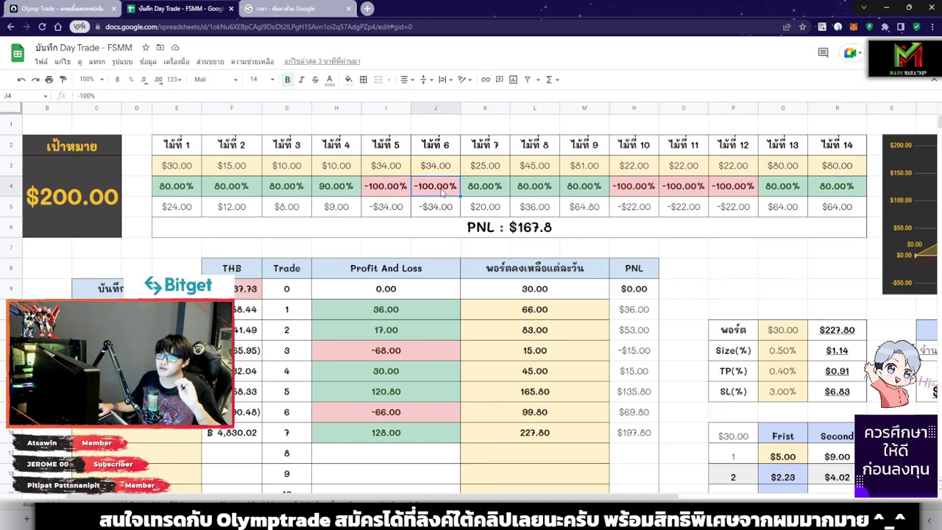
{"action": "left_click", "coordinate": [718, 194]}
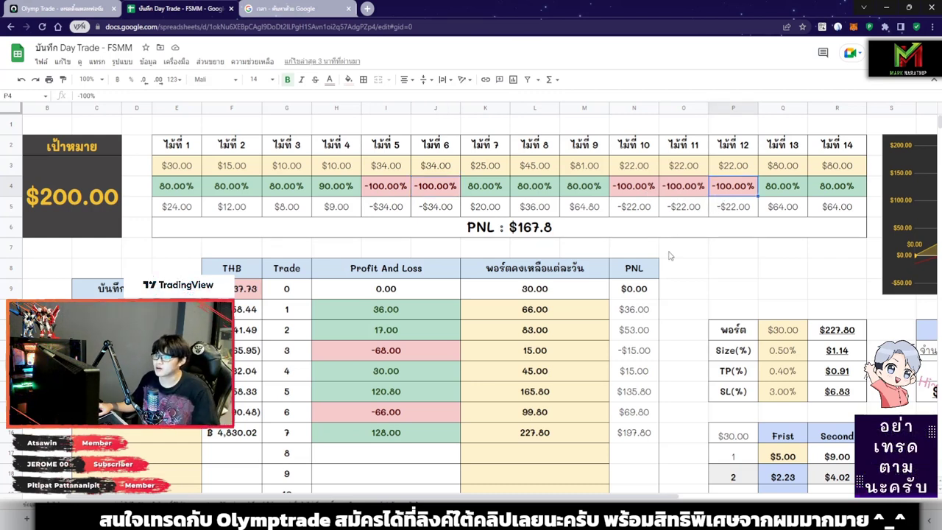
{"action": "scroll", "coordinate": [476, 226], "scroll_direction": "right", "scroll_amount": 4}
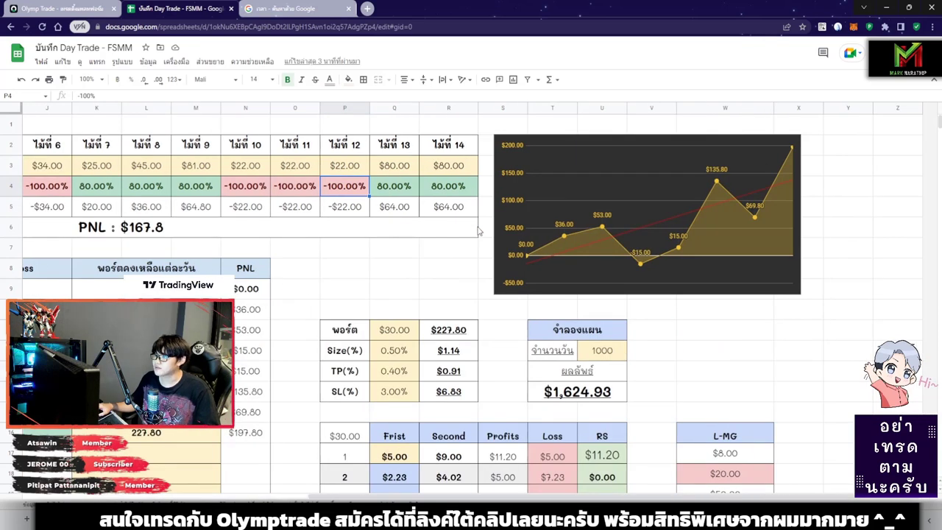
{"action": "scroll", "coordinate": [478, 228], "scroll_direction": "left", "scroll_amount": 5}
Step: Calculate the win rate as 9/14 with a Google search in a new tab, and highlight the answer's leading digits
{"action": "key", "text": "ctrl+t"}
{"action": "type", "text": "9/14"}
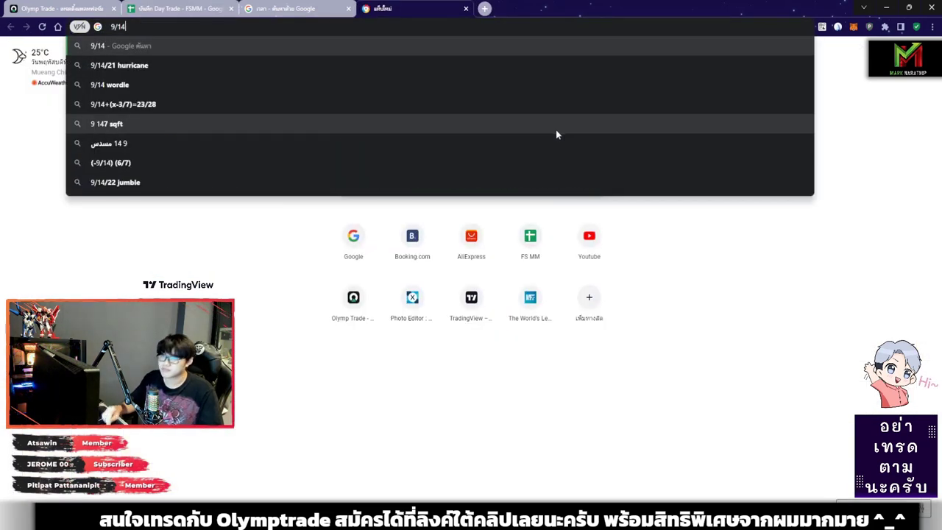
{"action": "key", "text": "Return"}
{"action": "left_click_drag", "start_coordinate": [322, 154], "coordinate": [391, 155]}
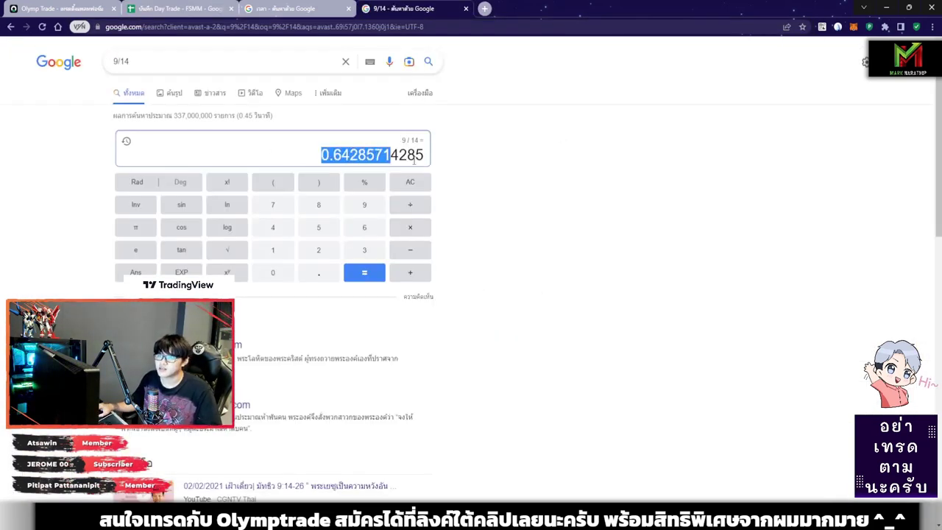
{"action": "left_click", "coordinate": [516, 176]}
Step: Multiply the 9/14 answer by 100 in the calculator to express the win rate as a percentage
{"action": "left_click", "coordinate": [410, 226]}
{"action": "left_click", "coordinate": [272, 250]}
{"action": "left_click", "coordinate": [273, 273]}
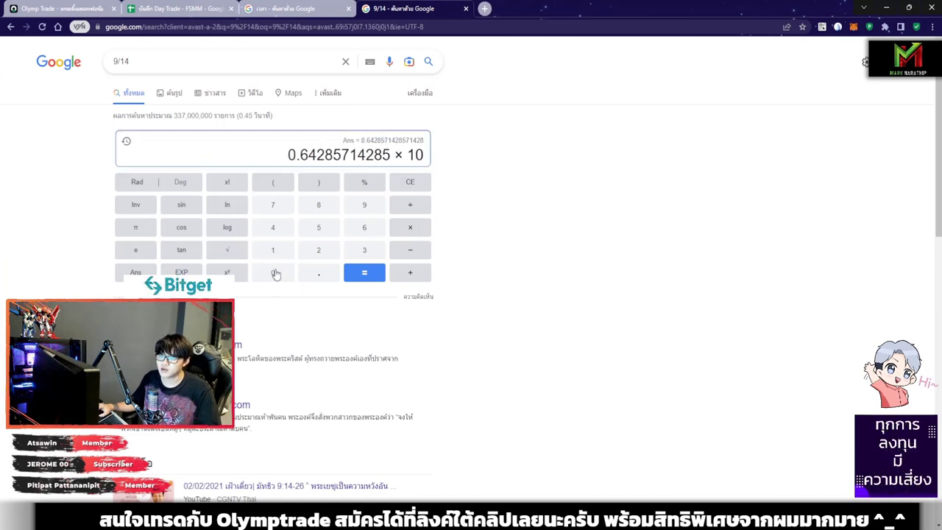
{"action": "left_click", "coordinate": [272, 273]}
{"action": "left_click", "coordinate": [365, 273]}
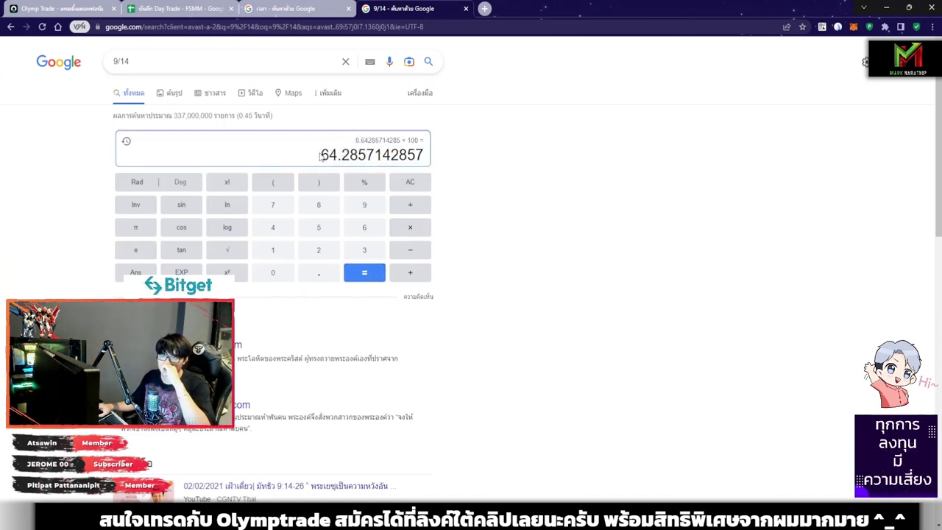
Step: Highlight the whole-number part of the win-rate percentage and return to the trade log
{"action": "left_click_drag", "start_coordinate": [361, 154], "coordinate": [319, 158]}
{"action": "left_click", "coordinate": [338, 154]}
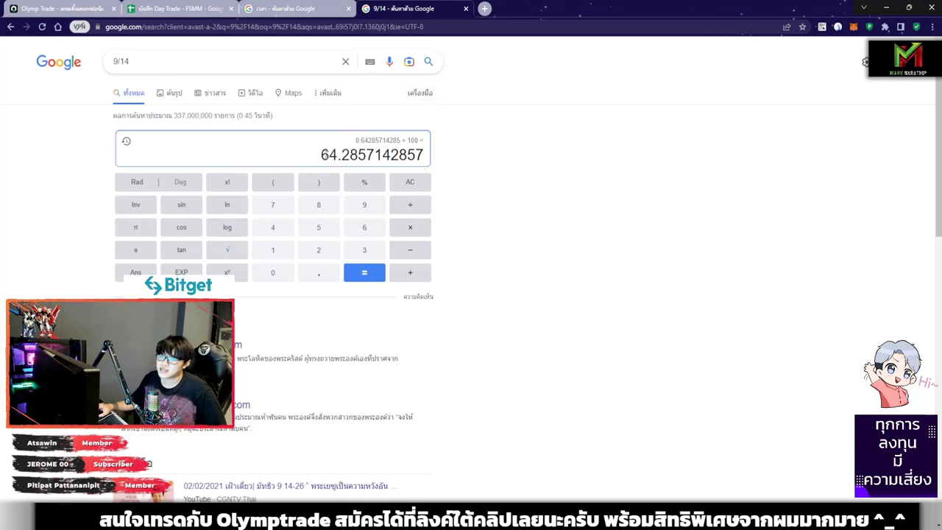
{"action": "left_click_drag", "start_coordinate": [329, 154], "coordinate": [321, 155]}
{"action": "left_click", "coordinate": [402, 152]}
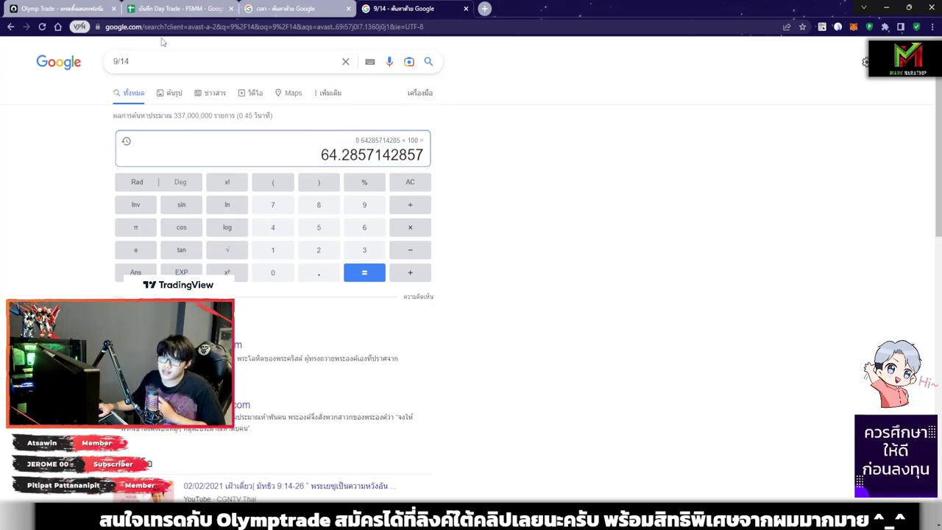
{"action": "left_click", "coordinate": [173, 9]}
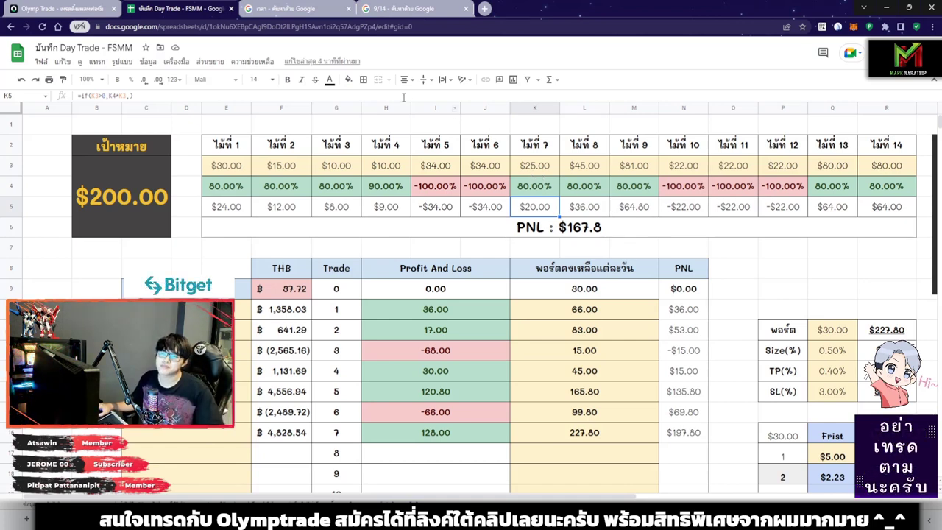
Step: Recheck the win-rate percentage on the Google calculator page, highlighting its leading digits, and go back to the trade log
{"action": "left_click", "coordinate": [427, 9]}
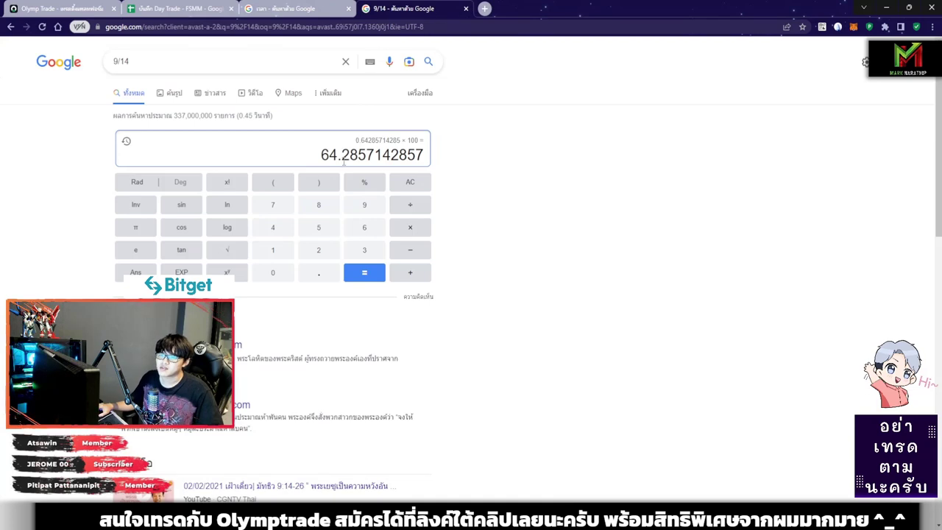
{"action": "left_click_drag", "start_coordinate": [321, 155], "coordinate": [370, 155]}
{"action": "left_click", "coordinate": [370, 150]}
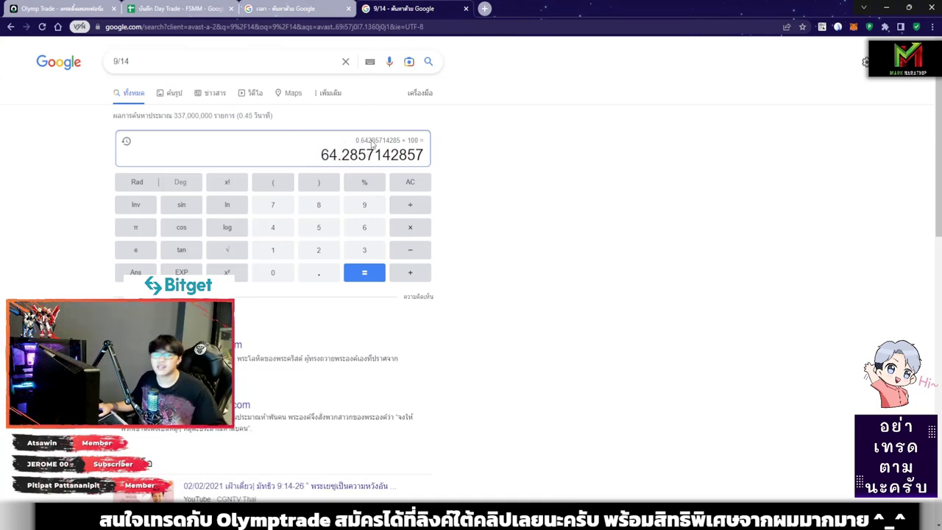
{"action": "left_click", "coordinate": [176, 8]}
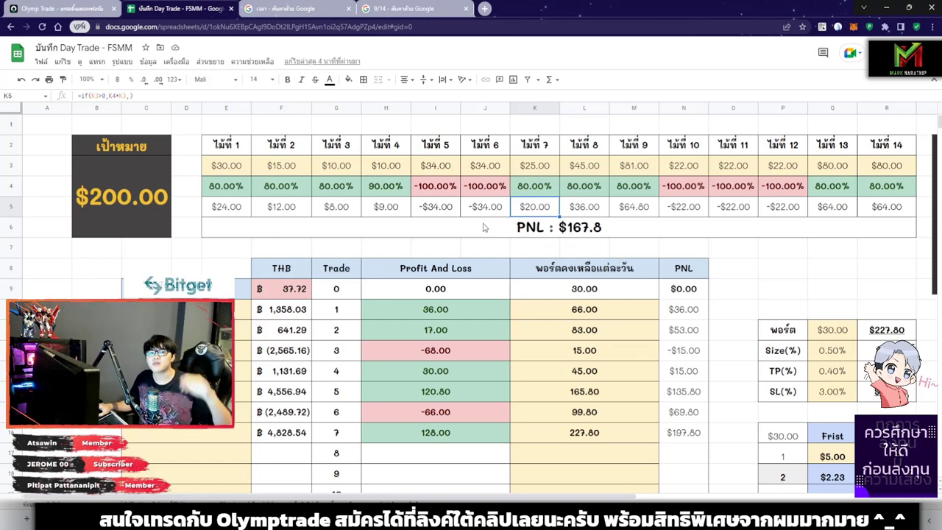
Step: Check the current time by refreshing the Google search page for "เวลา", and go back to the trade log
{"action": "left_click", "coordinate": [287, 9]}
{"action": "left_click_drag", "start_coordinate": [122, 169], "coordinate": [152, 157]}
{"action": "left_click", "coordinate": [177, 166]}
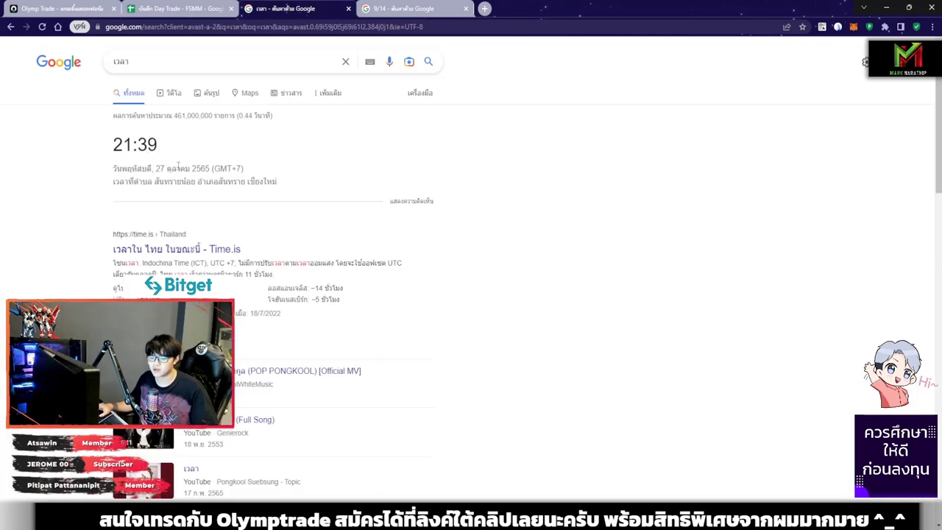
{"action": "key", "text": "F5"}
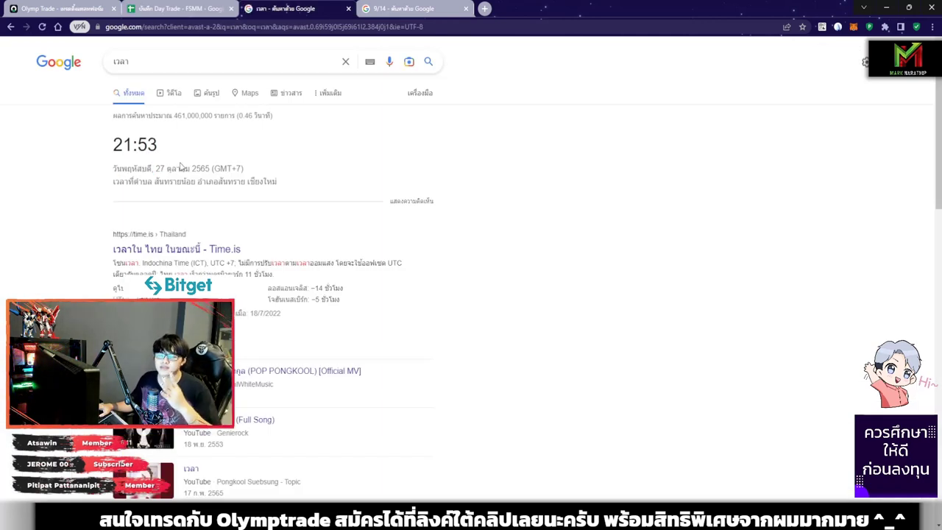
{"action": "left_click", "coordinate": [189, 8]}
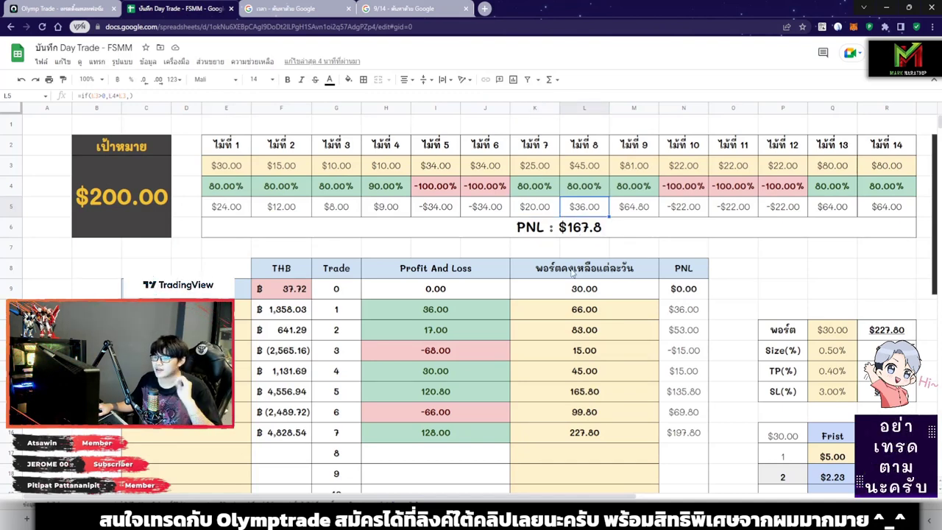
Step: Review the portfolio balances for trades 0, 3 and 4, along with the $30 top-up note beside trade 4
{"action": "scroll", "coordinate": [573, 272], "scroll_direction": "down", "scroll_amount": 2}
{"action": "left_click", "coordinate": [578, 213]}
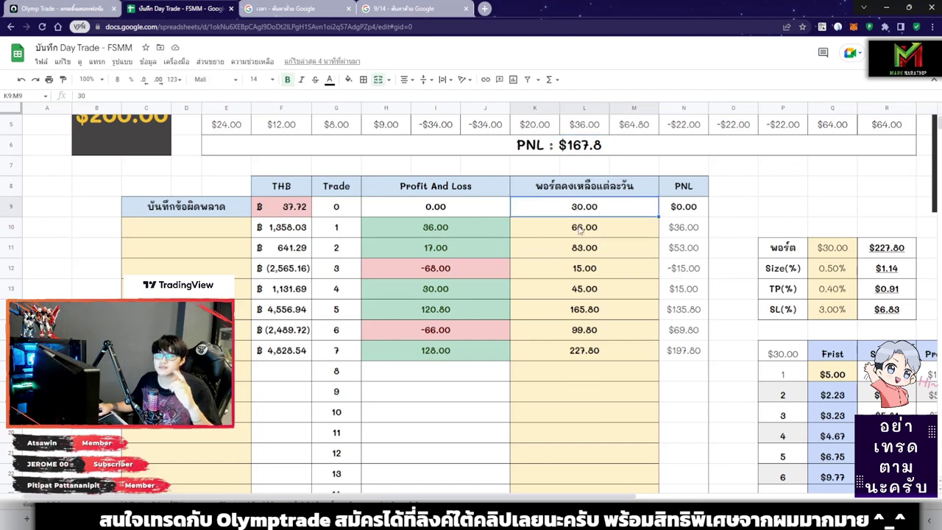
{"action": "scroll", "coordinate": [581, 243], "scroll_direction": "down", "scroll_amount": 1}
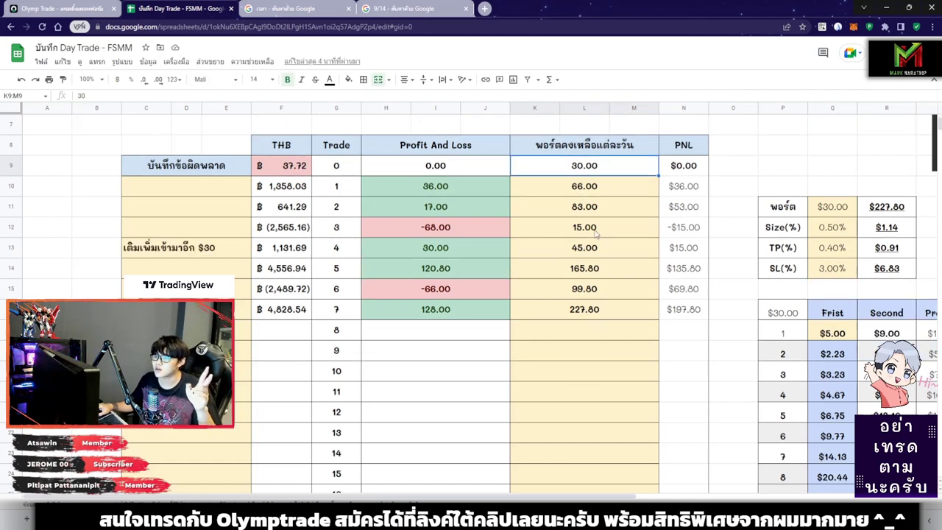
{"action": "left_click", "coordinate": [589, 234]}
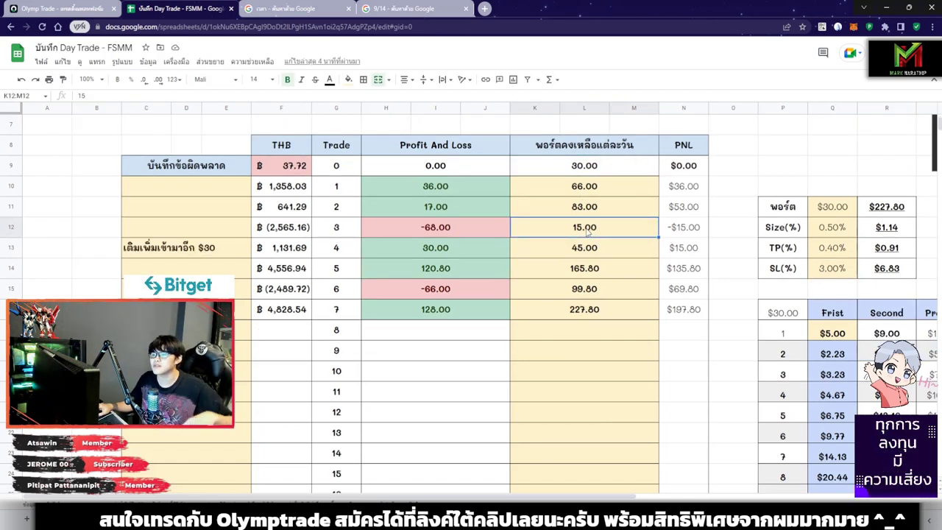
{"action": "left_click", "coordinate": [218, 250]}
{"action": "scroll", "coordinate": [220, 242], "scroll_direction": "down", "scroll_amount": 1}
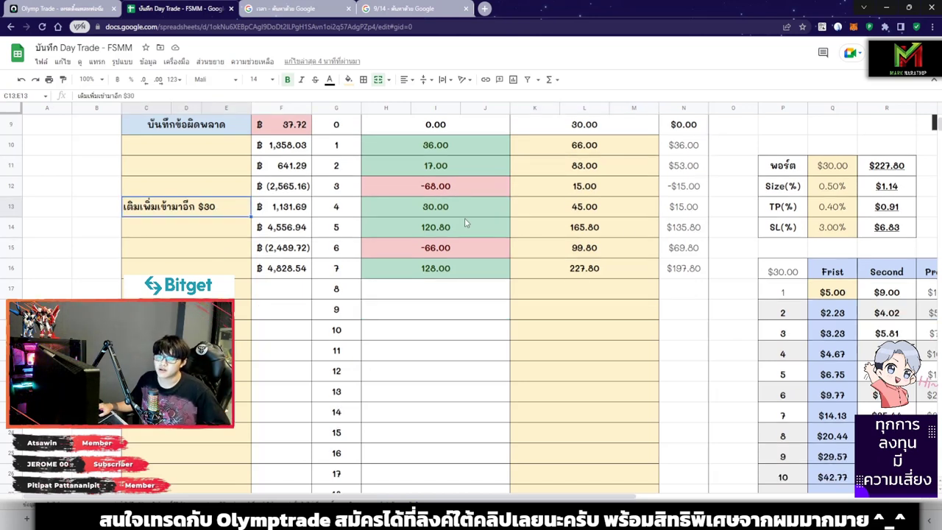
{"action": "left_click", "coordinate": [602, 214]}
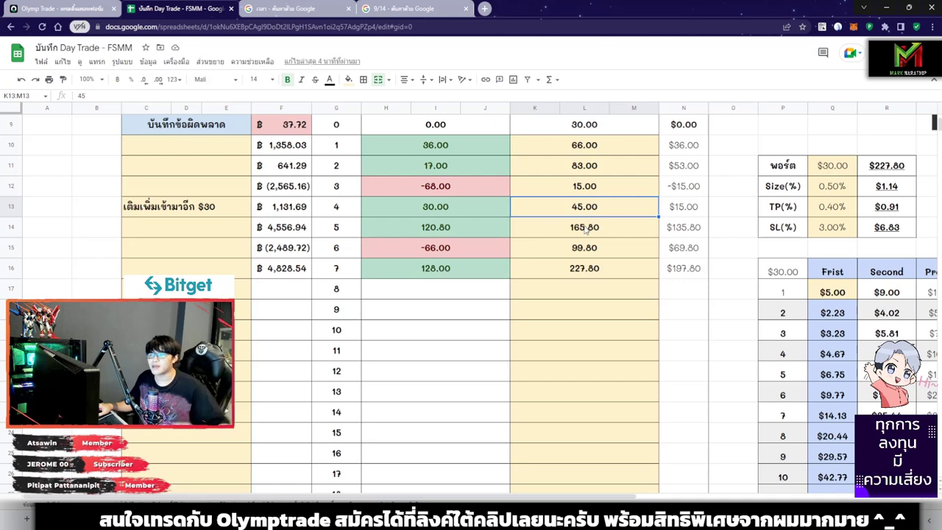
Step: Look back over the day's orders and total PNL, and select the empty portfolio balance cell for trade 8
{"action": "scroll", "coordinate": [598, 293], "scroll_direction": "up", "scroll_amount": 1}
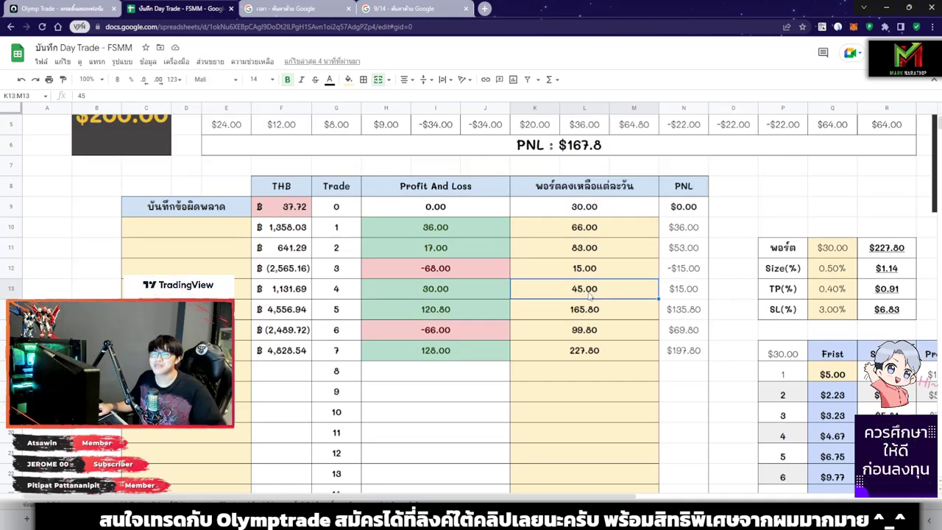
{"action": "scroll", "coordinate": [589, 299], "scroll_direction": "up", "scroll_amount": 1}
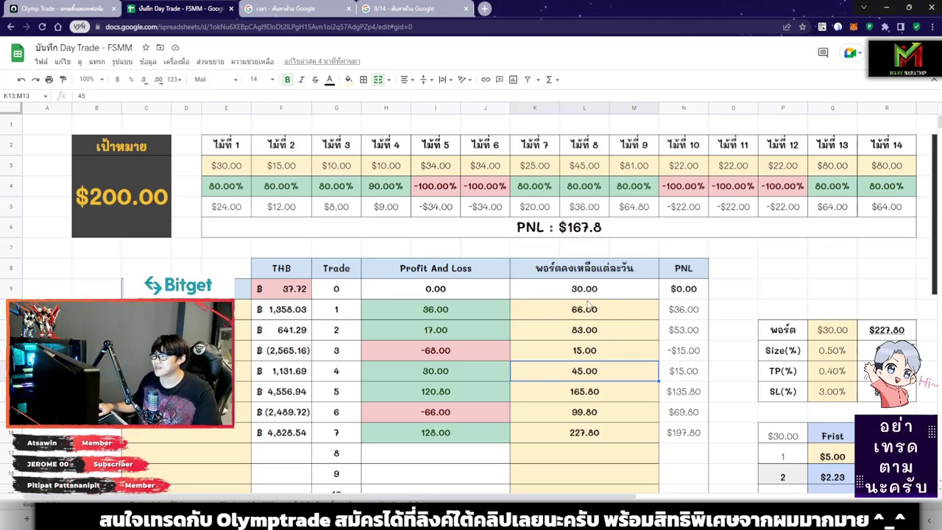
{"action": "scroll", "coordinate": [587, 304], "scroll_direction": "down", "scroll_amount": 2}
{"action": "left_click", "coordinate": [581, 330]}
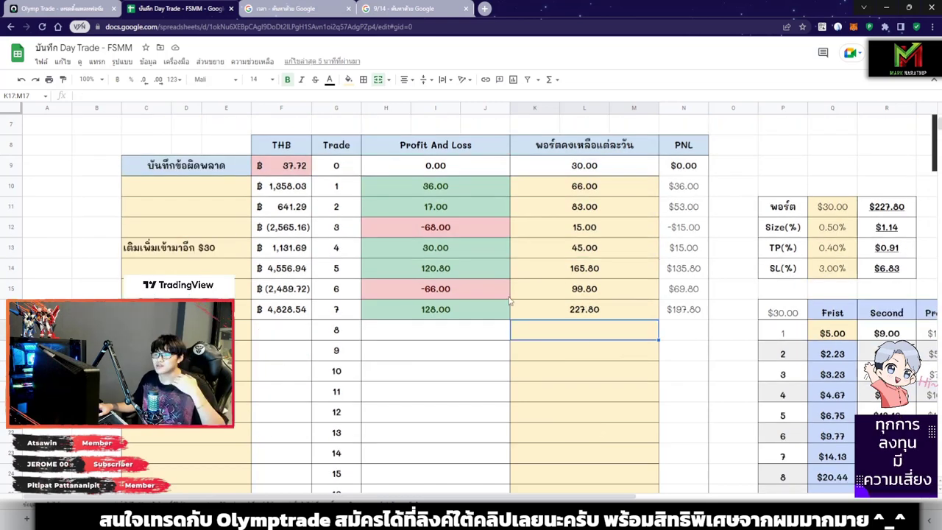